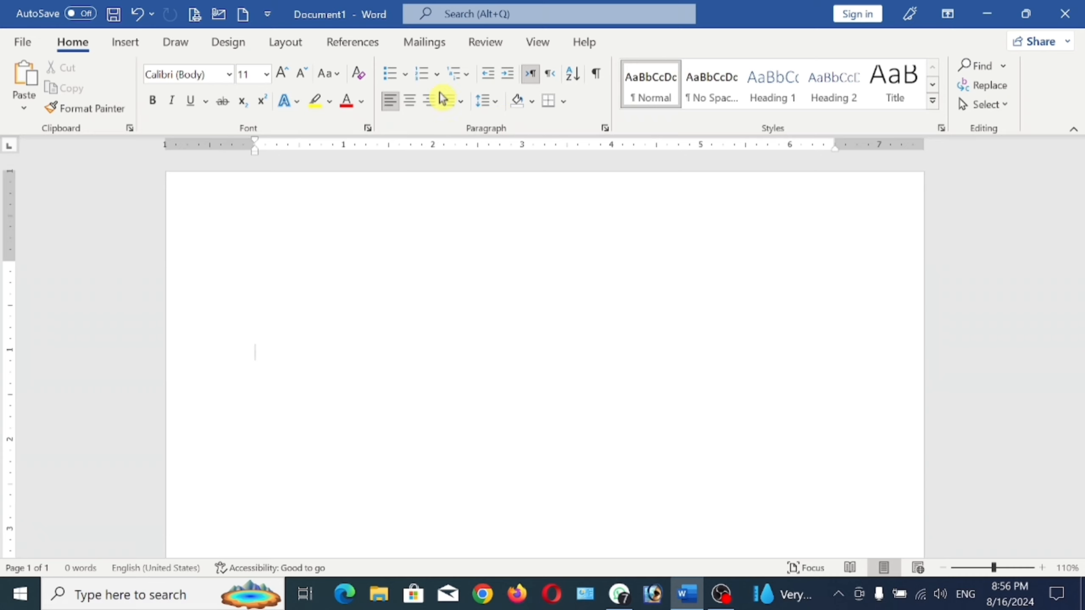
pyautogui.click(231, 47)
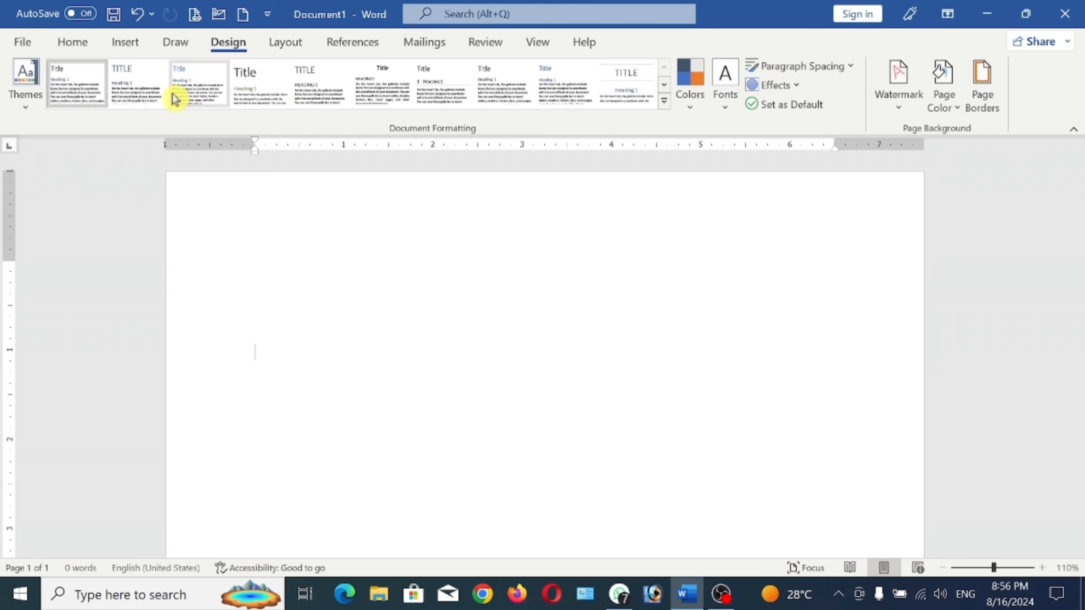
pyautogui.click(22, 102)
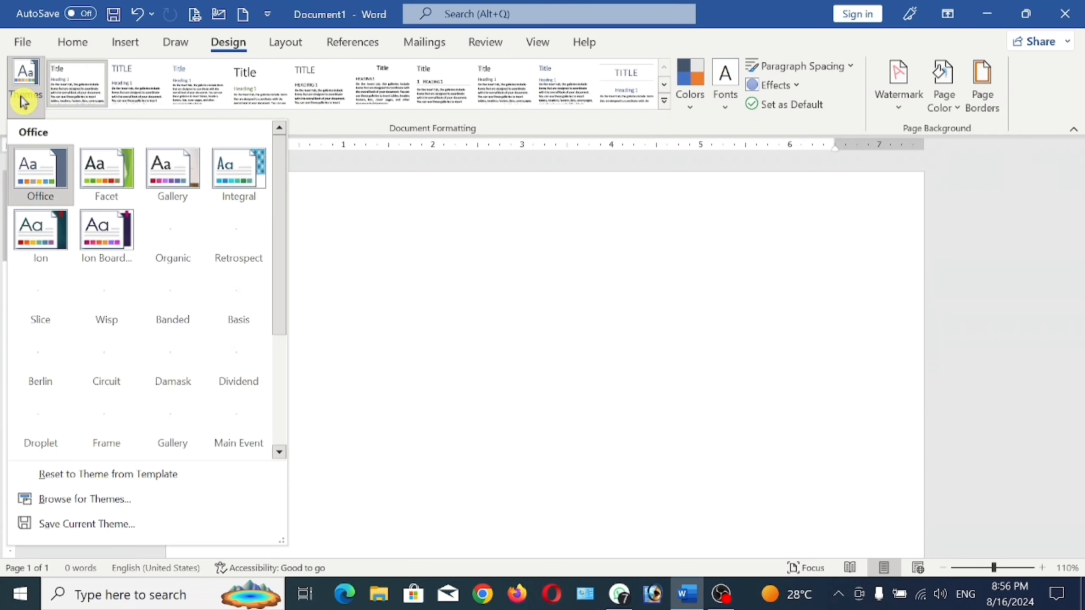
pyautogui.click(430, 361)
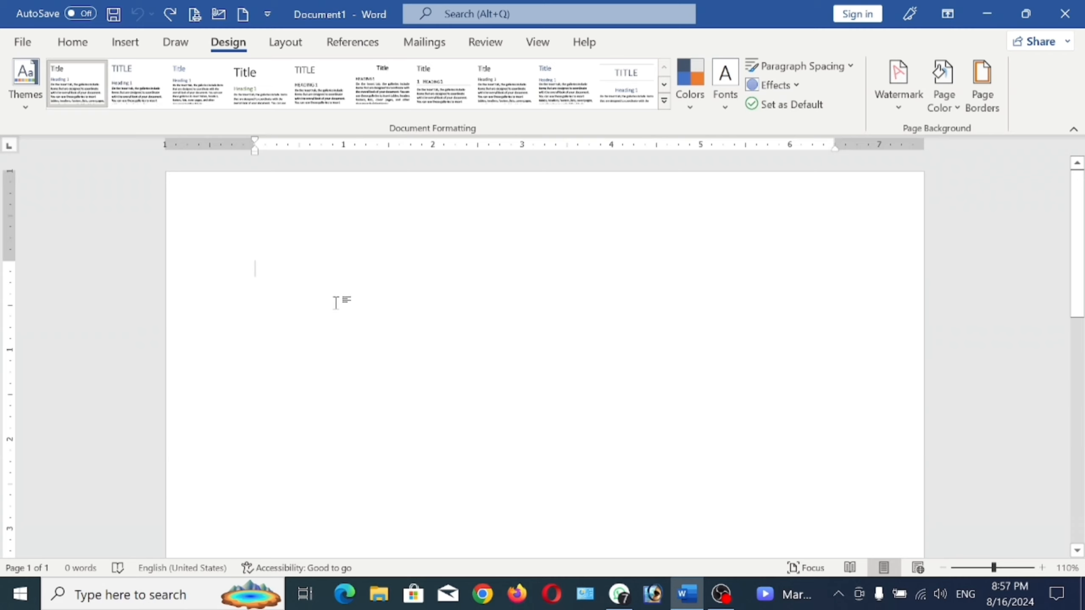
# Step: Fill the blank document with sample paragraphs using =RAND()
pyautogui.write('=RAND')
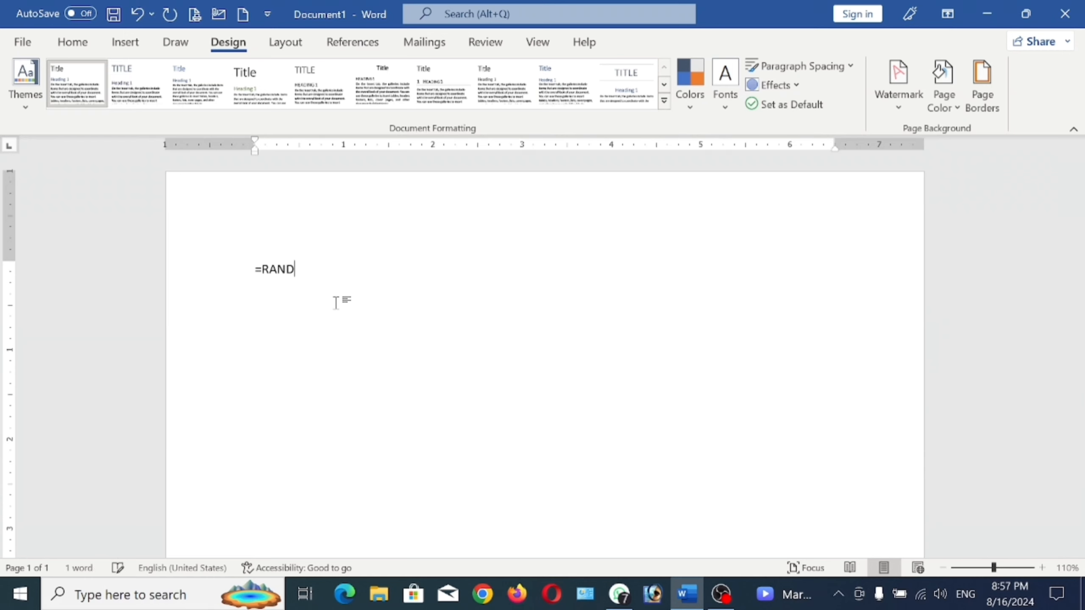
pyautogui.write('()')
pyautogui.press('Return')
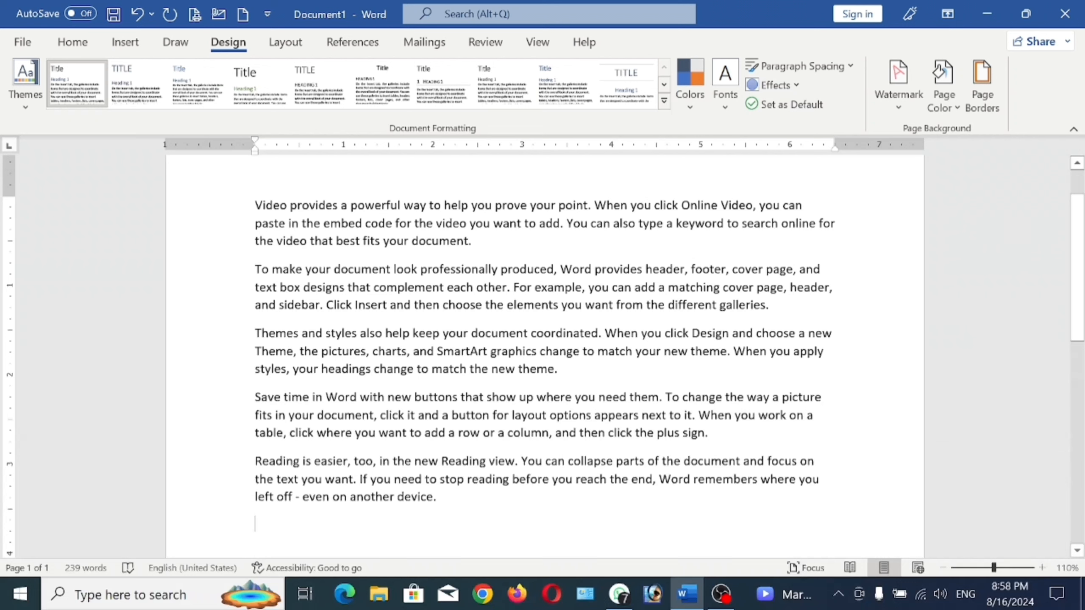
pyautogui.moveTo(255, 205); pyautogui.dragTo(613, 460)
pyautogui.click(613, 460)
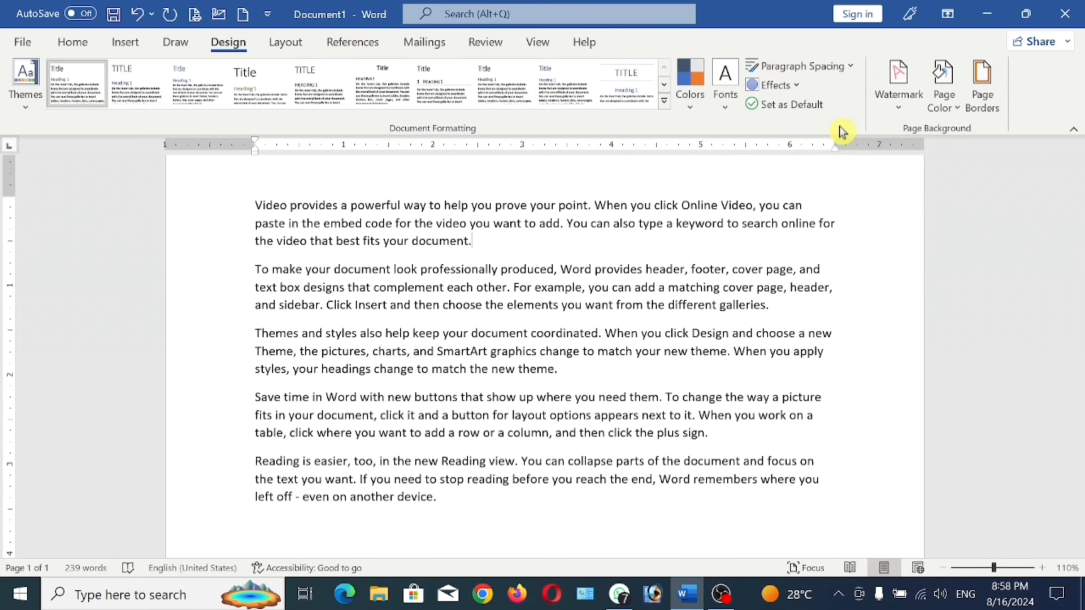
pyautogui.doubleClick(364, 306)
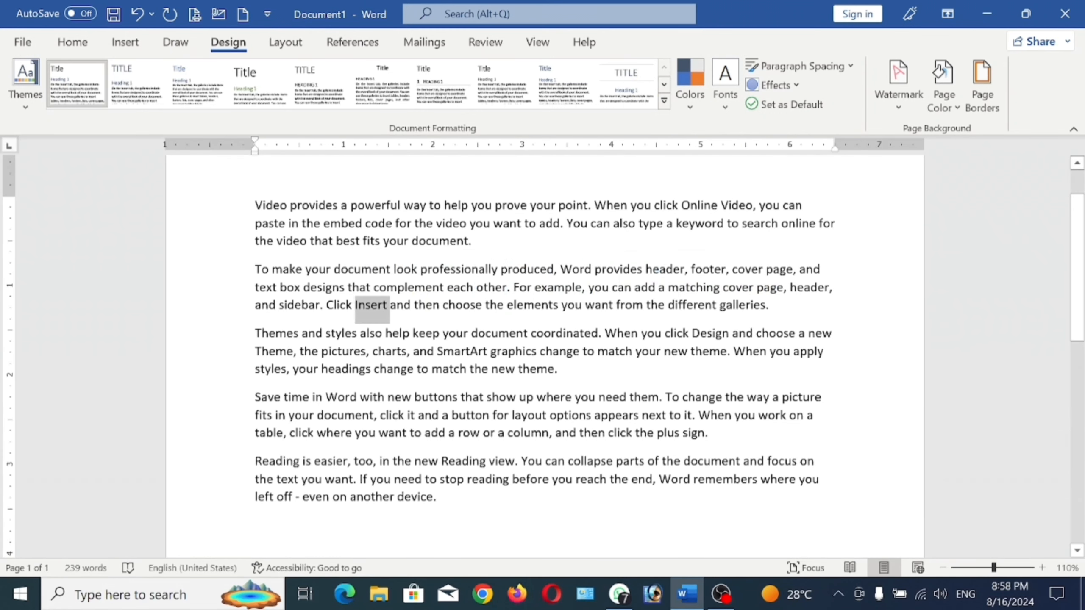
pyautogui.click(295, 305)
# Step: Add the title line "what is a full form of computer" above the first sample paragraph
pyautogui.scroll(2, 294, 305)
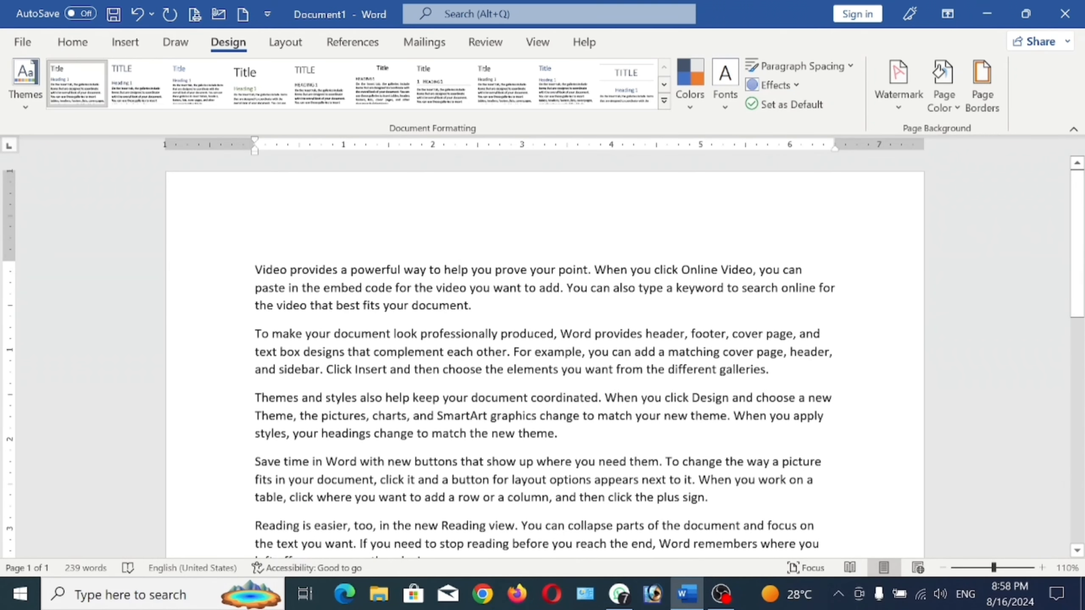
pyautogui.press('Return')
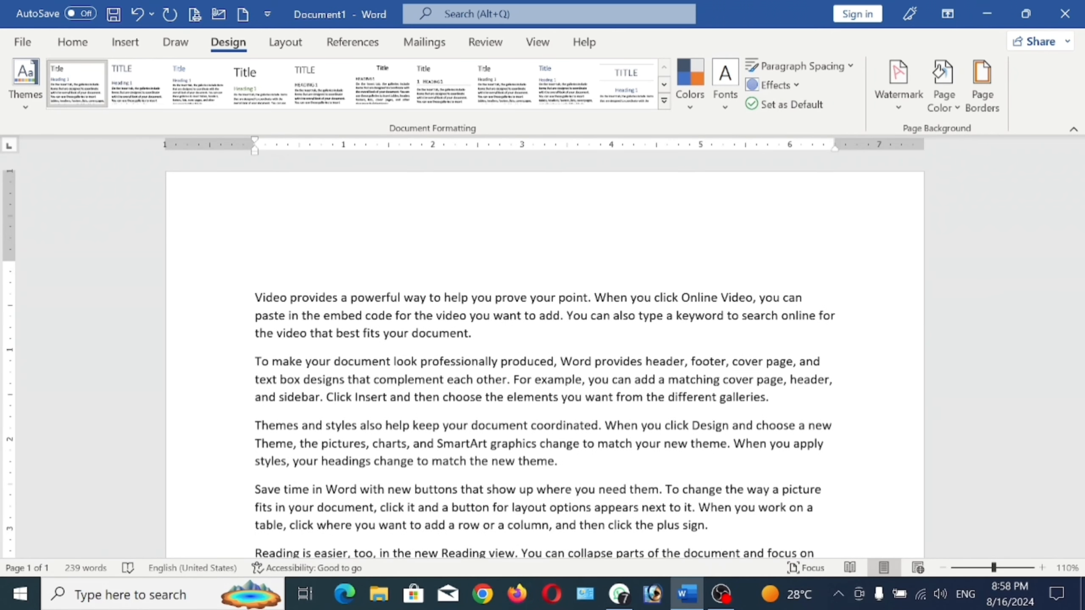
pyautogui.write('what is a full form of computer')
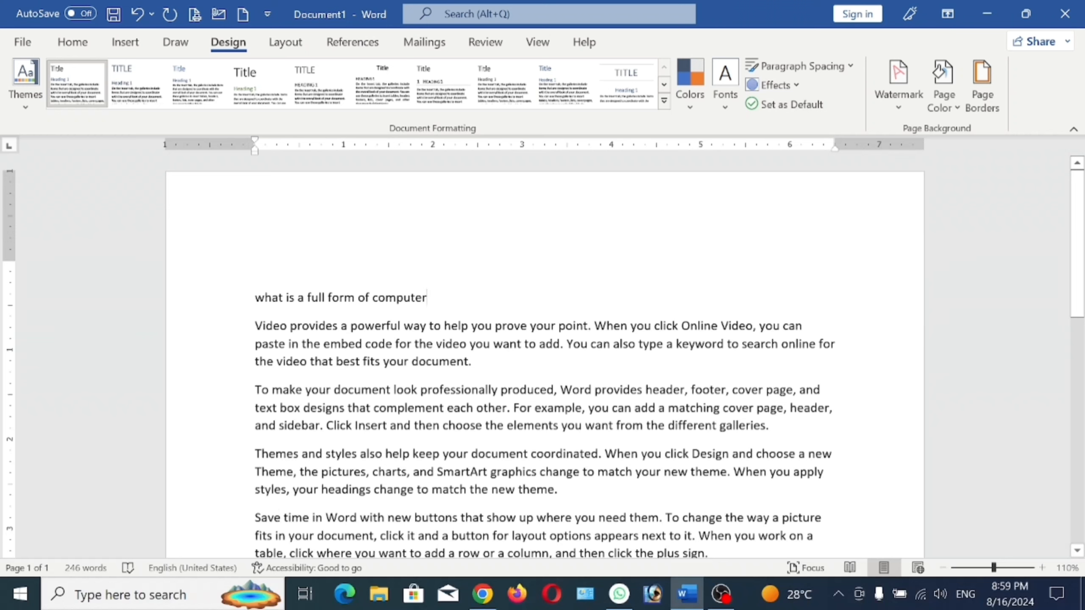
# Step: Enlarge the title line "what is a full form of computer" to 18 pt and start a new line below it
pyautogui.moveTo(427, 298); pyautogui.dragTo(255, 298)
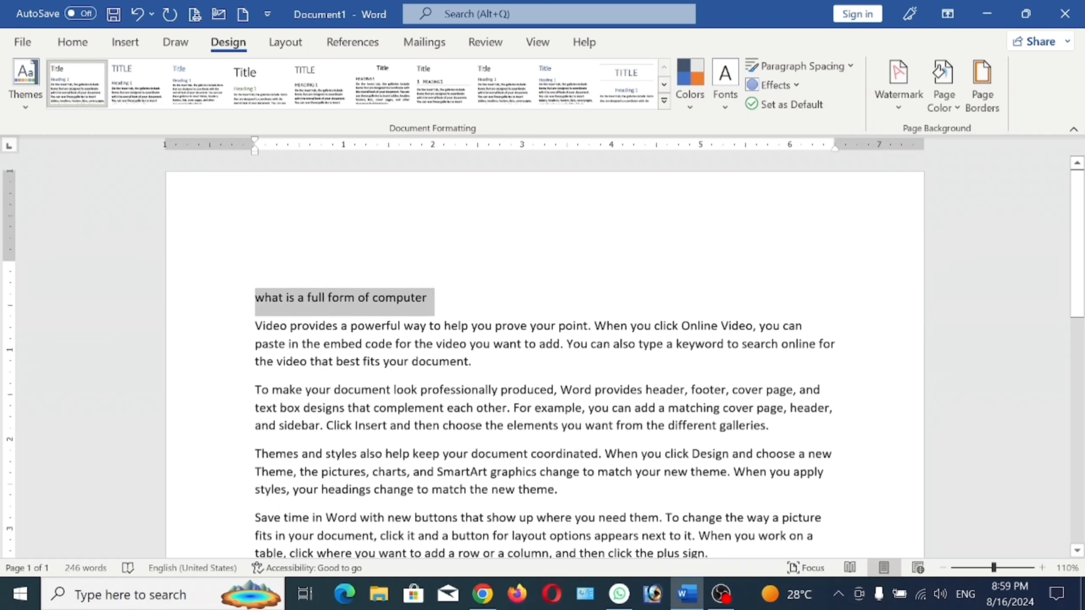
pyautogui.click(76, 52)
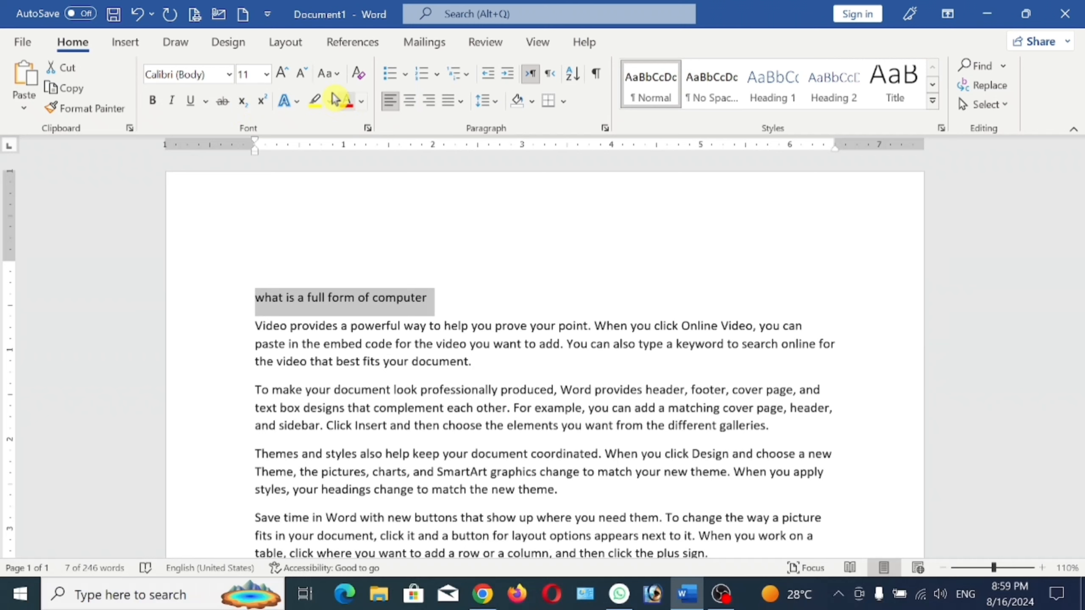
pyautogui.click(283, 73)
pyautogui.click(283, 73)
pyautogui.click(283, 73)
pyautogui.click(283, 73)
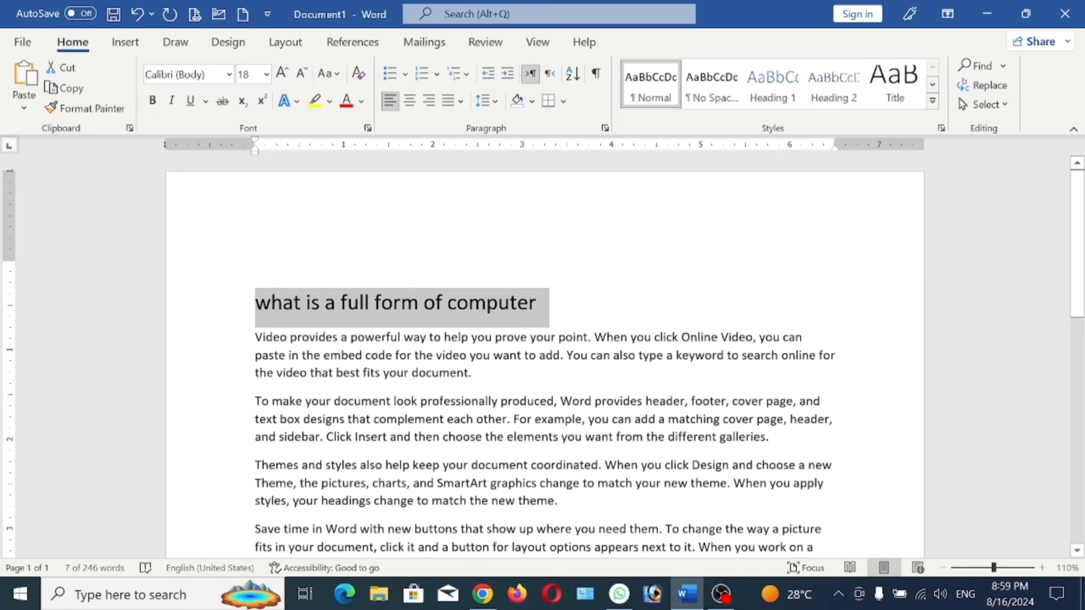
pyautogui.click(492, 401)
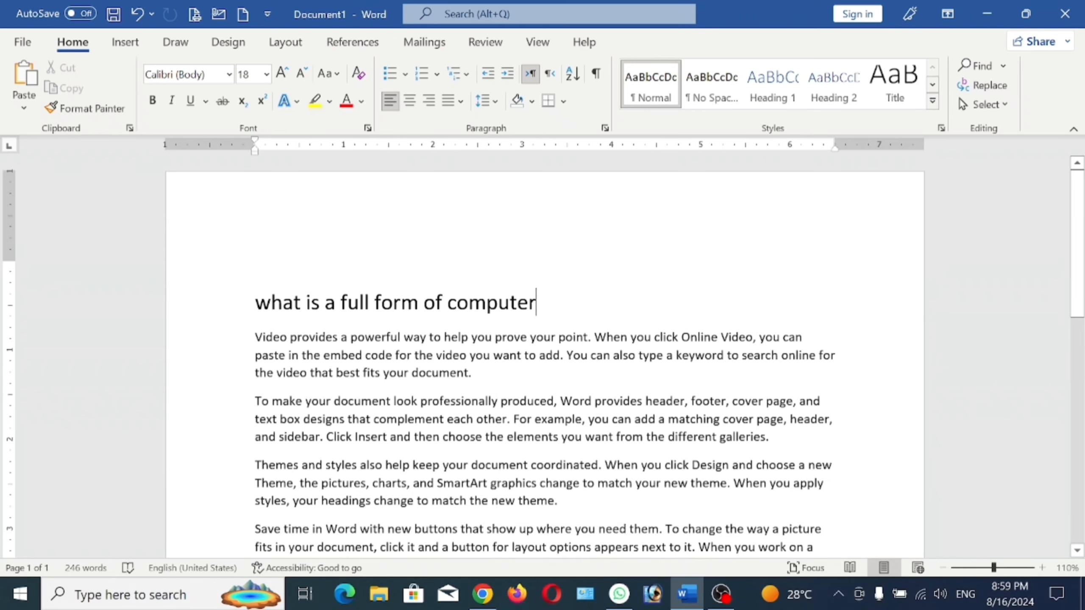
pyautogui.press('Return')
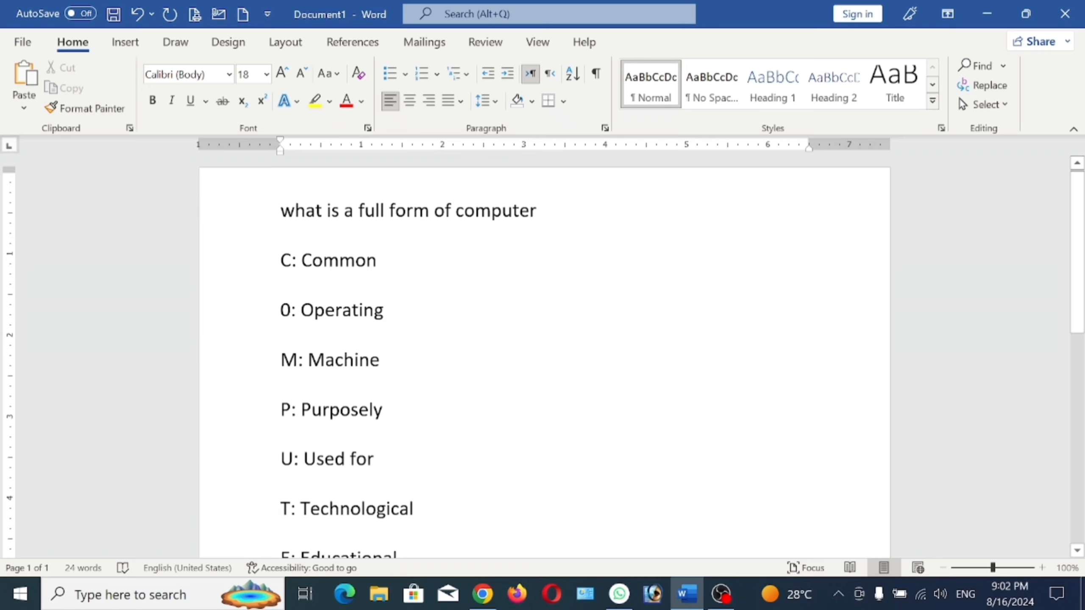
# Step: Preview the built-in document themes on the computer acronym list without applying one
pyautogui.click(227, 44)
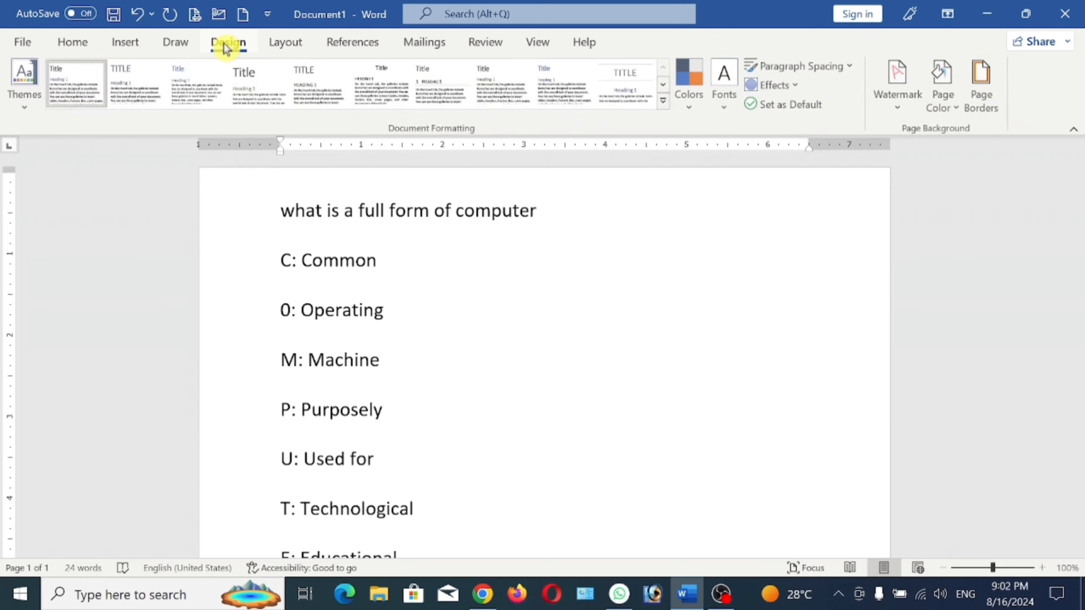
pyautogui.click(28, 102)
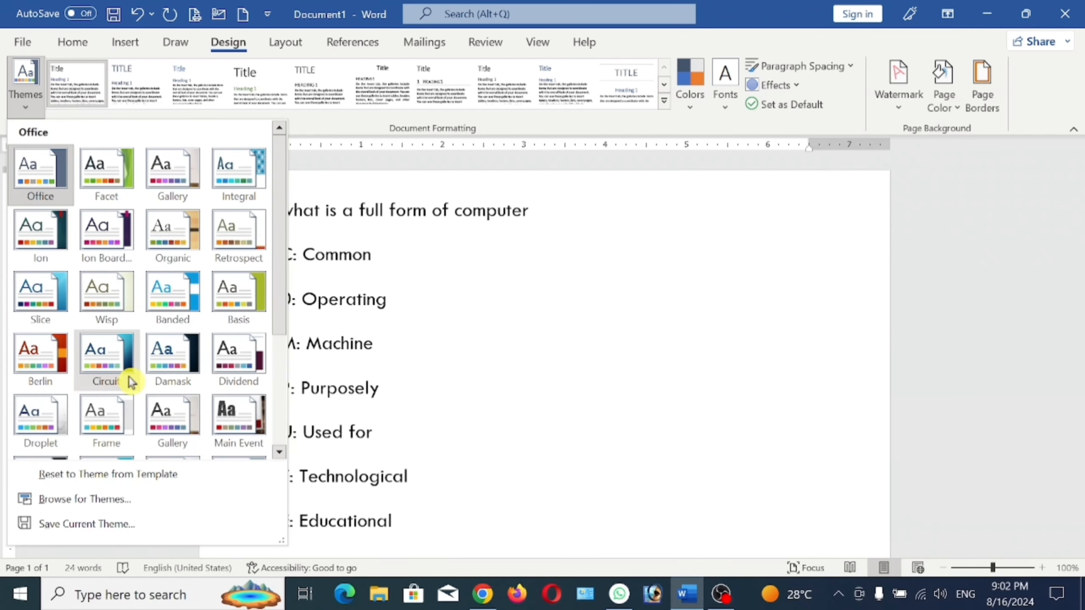
pyautogui.scroll(-3, 157, 377)
pyautogui.click(163, 376)
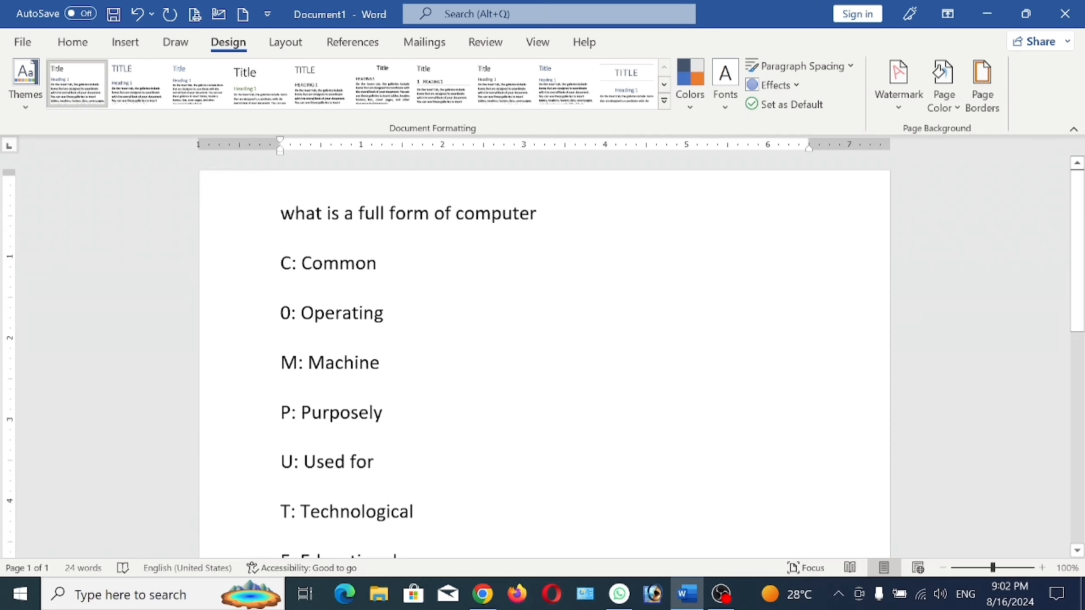
# Step: Select all text from the title line through "R: Research" and examine the available document themes, leaving the current theme in place
pyautogui.hotkey('shift', 'Down')
pyautogui.hotkey('shift', 'Down')
pyautogui.hotkey('shift', 'Down')
pyautogui.hotkey('shift', 'Down')
pyautogui.hotkey('shift', 'Down')
pyautogui.hotkey('shift', 'Down')
pyautogui.hotkey('shift', 'Down')
pyautogui.hotkey('shift', 'Down')
pyautogui.hotkey('shift', 'Down')
pyautogui.hotkey('shift', 'Down')
pyautogui.hotkey('shift', 'Down')
pyautogui.hotkey('shift', 'Down')
pyautogui.hotkey('shift', 'Down')
pyautogui.hotkey('shift', 'Down')
pyautogui.hotkey('shift', 'Down')
pyautogui.hotkey('shift', 'Down')
pyautogui.hotkey('shift', 'Down')
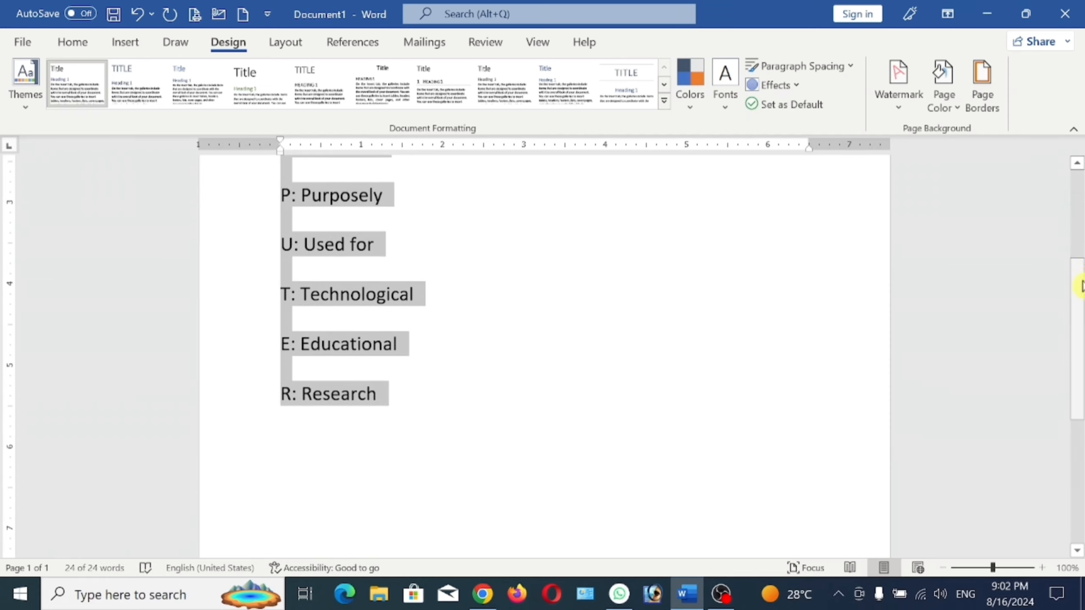
pyautogui.moveTo(1083, 290); pyautogui.dragTo(1084, 204)
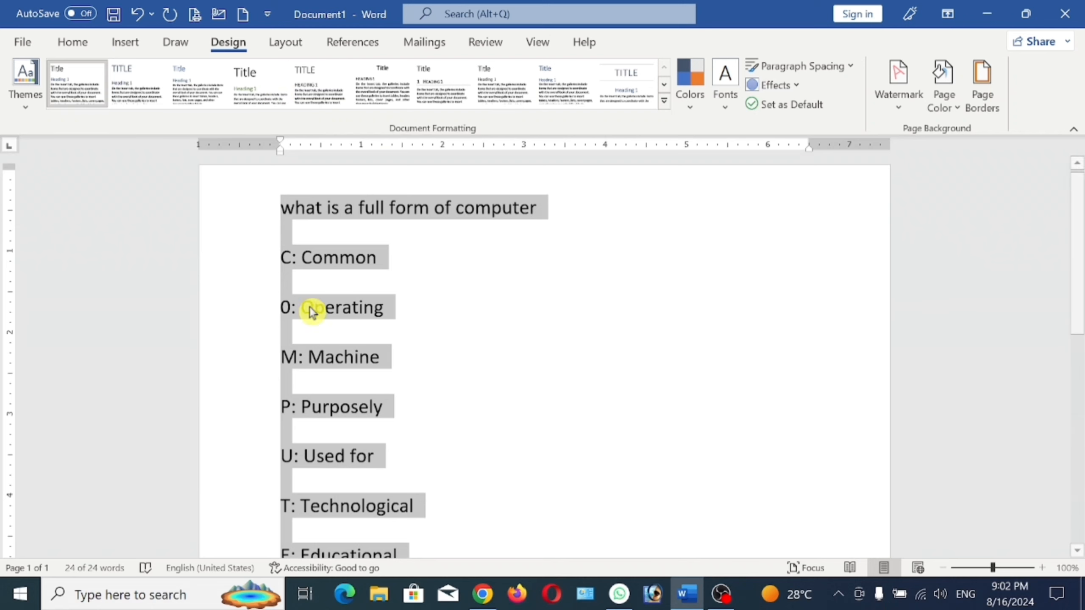
pyautogui.click(21, 84)
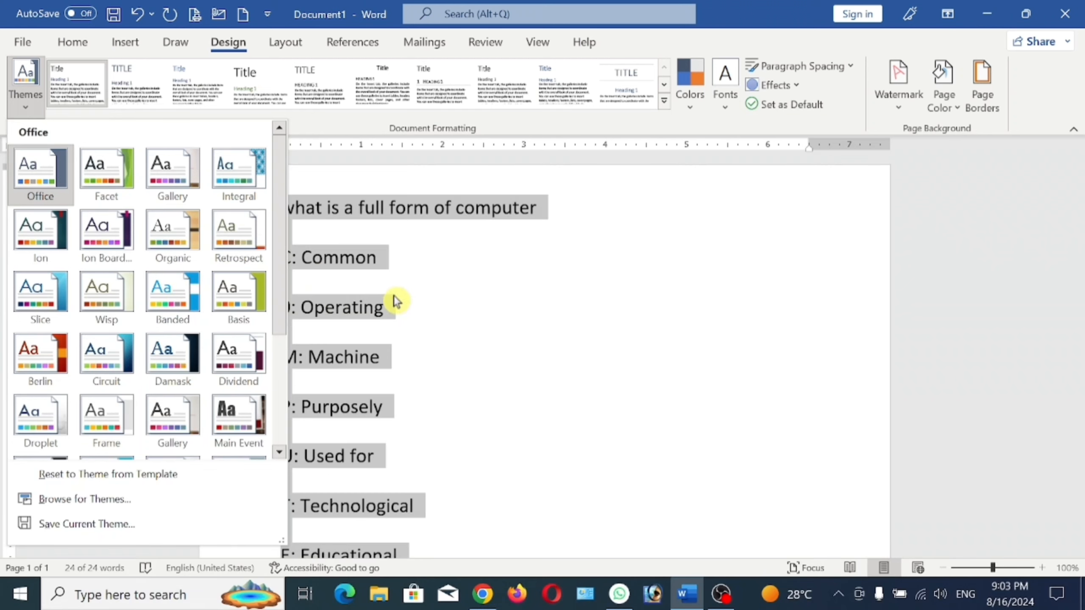
pyautogui.click(464, 288)
pyautogui.click(467, 286)
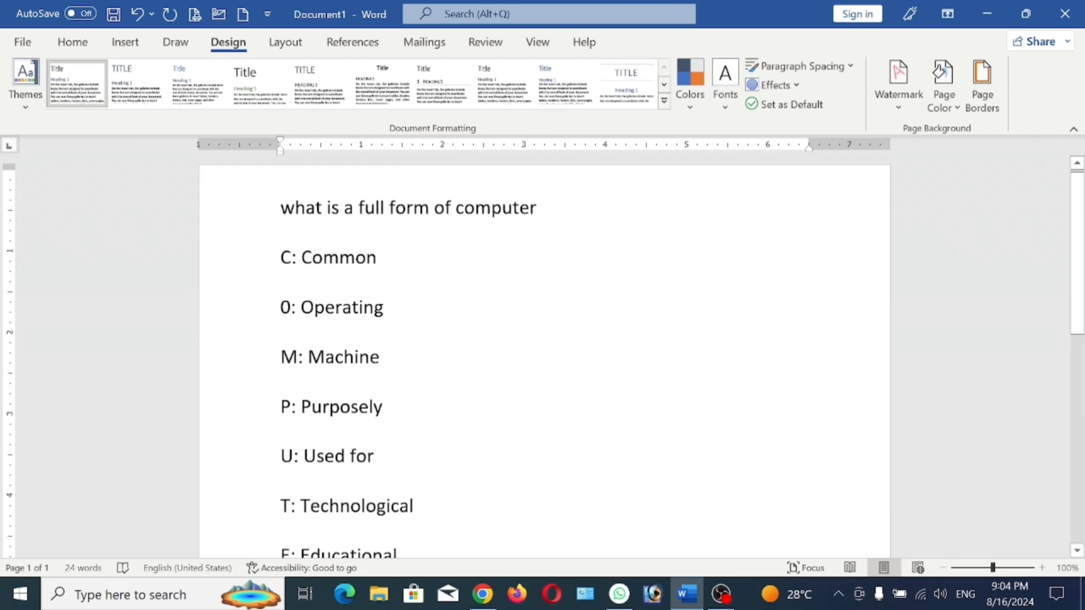
# Step: Apply the Title style to "what is a full form of computer" and Heading 1 to the "C: Common" line
pyautogui.moveTo(281, 209); pyautogui.dragTo(397, 230)
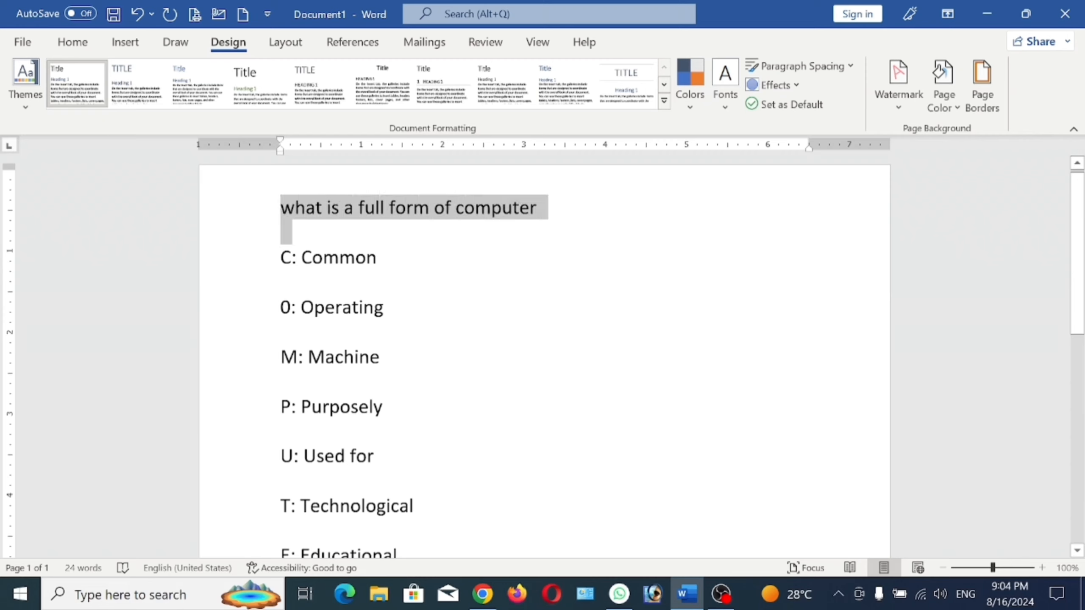
pyautogui.click(64, 44)
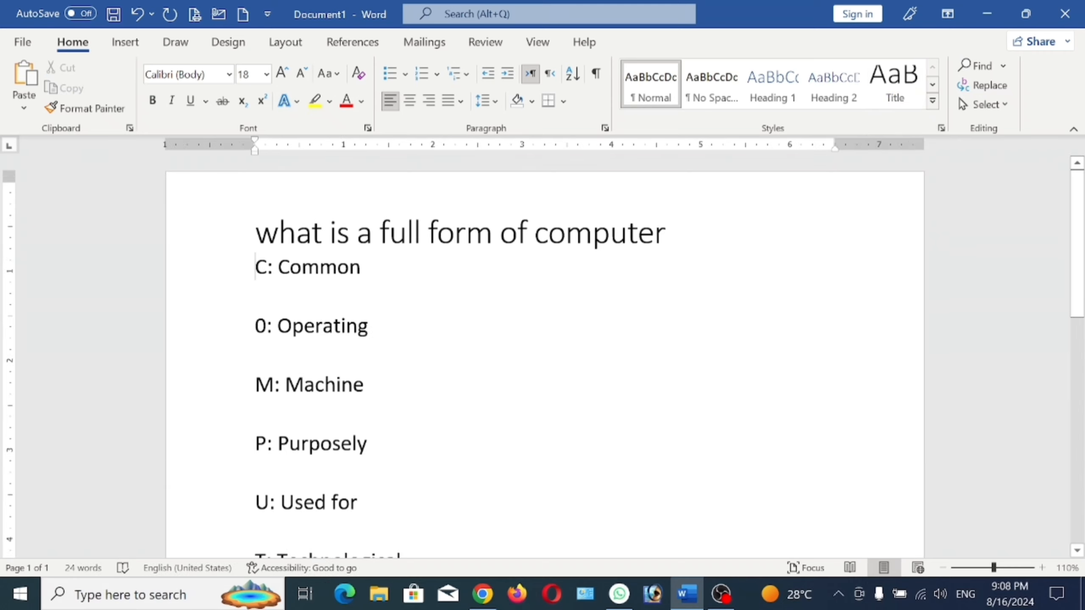
pyautogui.hotkey('shift', 'Down')
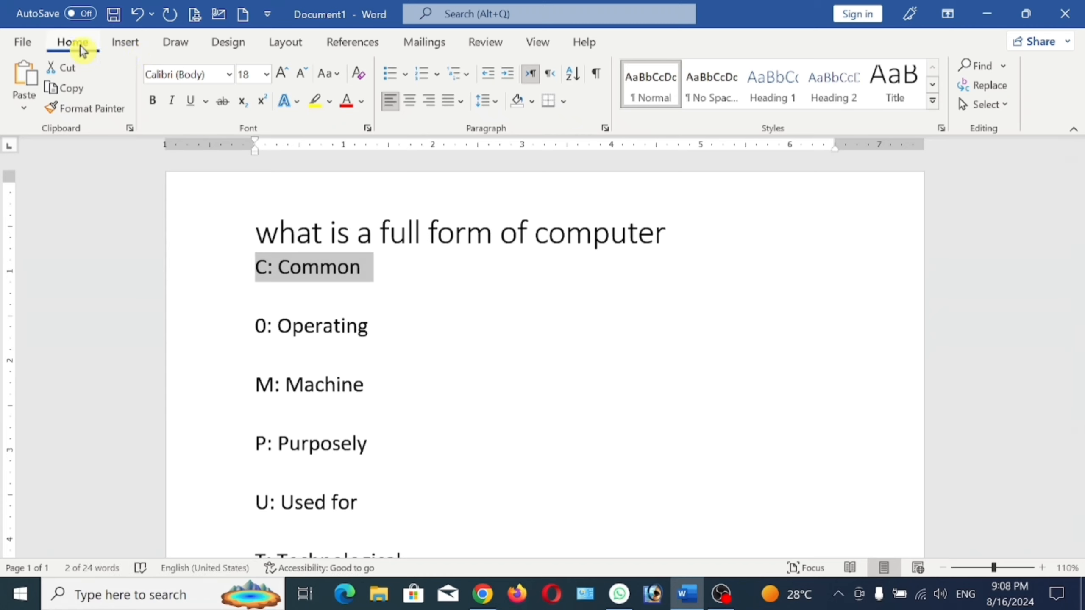
pyautogui.click(769, 106)
# Step: Apply the Heading 1 style to the "0: Operating" and "M: Machine" lines
pyautogui.moveTo(256, 337); pyautogui.dragTo(424, 338)
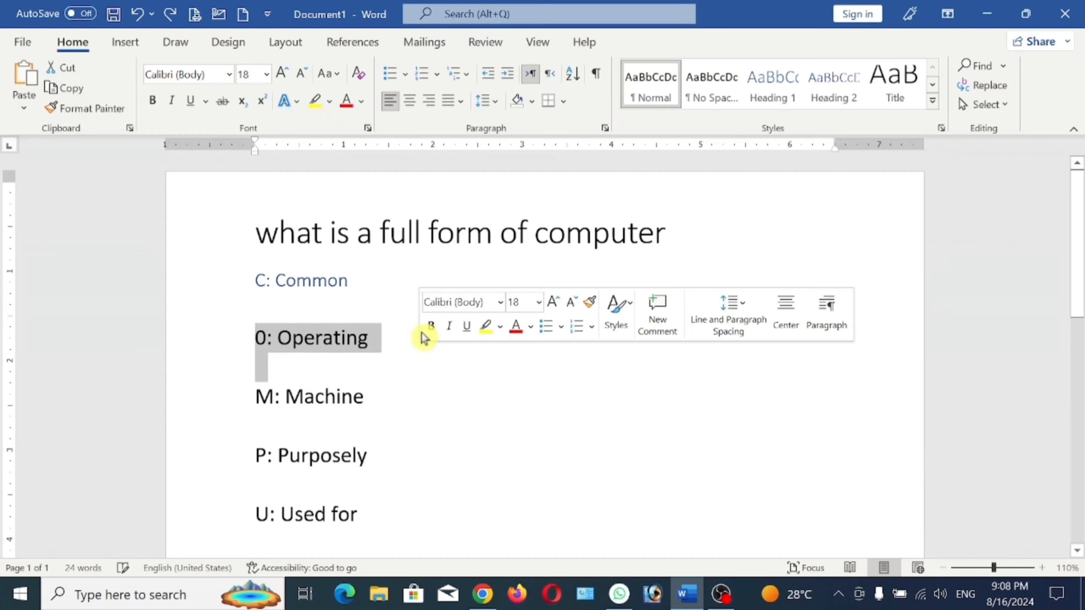
pyautogui.click(767, 85)
pyautogui.click(517, 347)
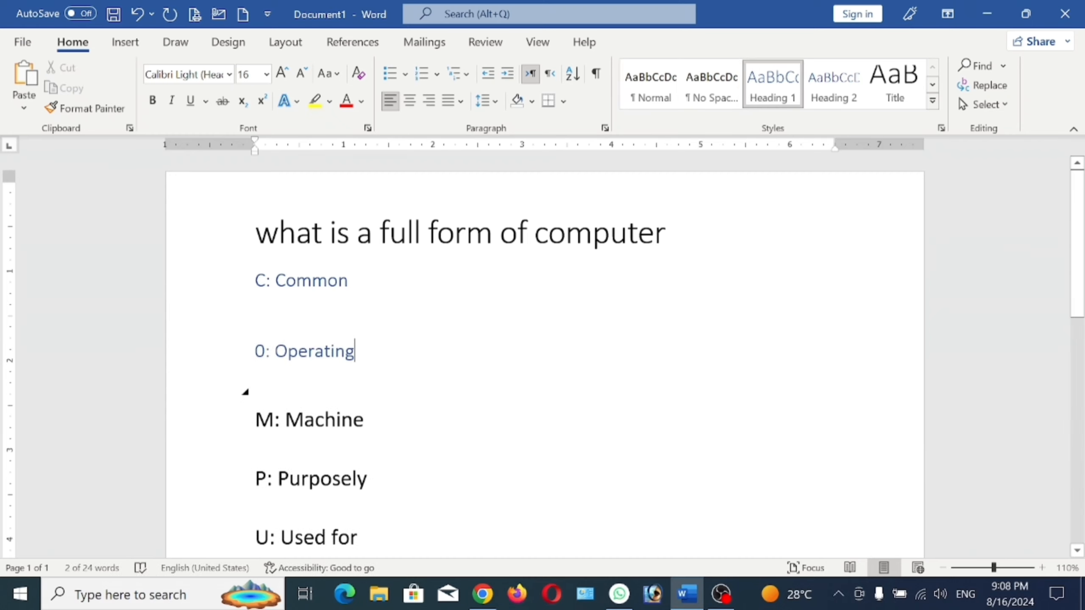
pyautogui.moveTo(245, 421); pyautogui.dragTo(298, 446)
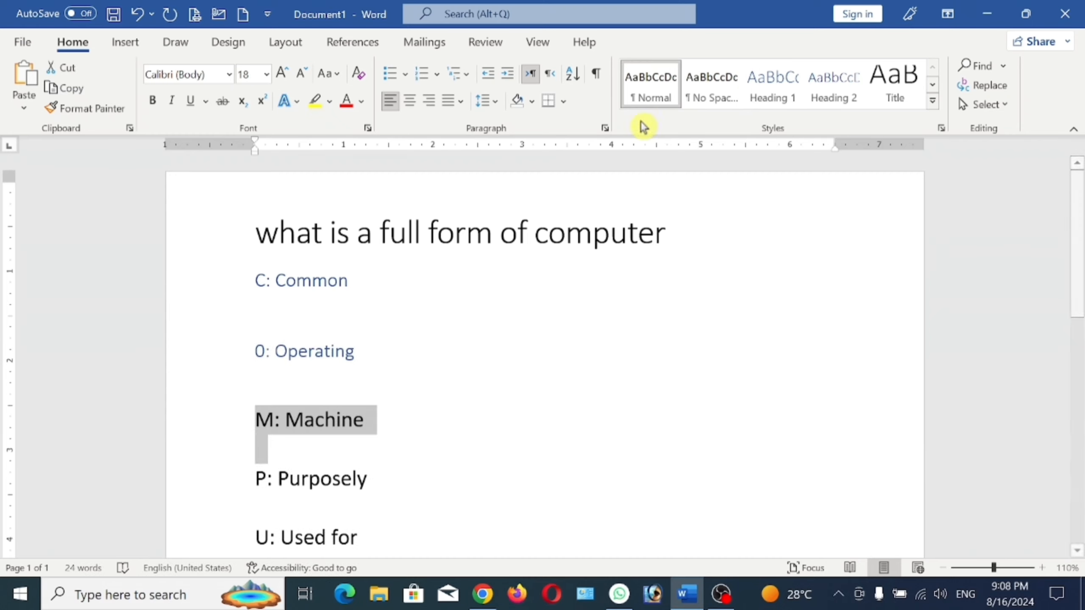
pyautogui.click(775, 90)
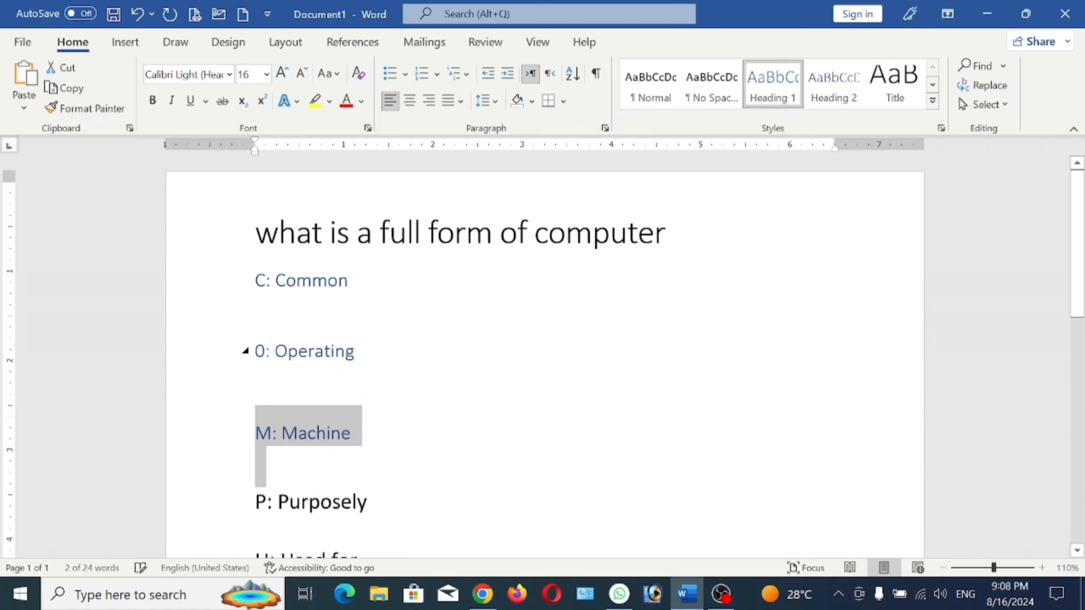
pyautogui.click(512, 346)
pyautogui.scroll(-3, 1078, 257)
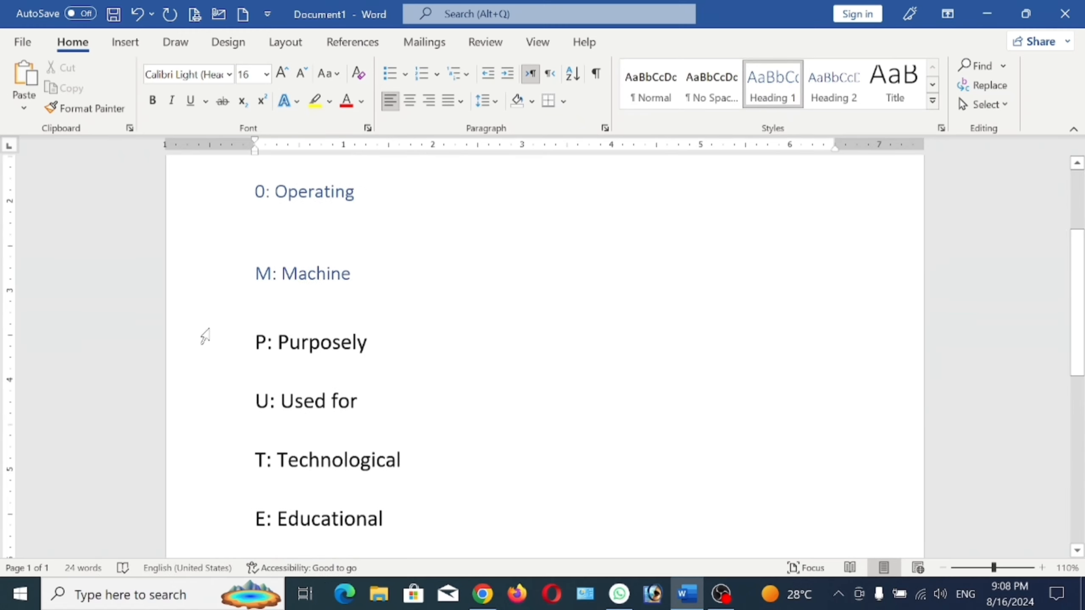
pyautogui.moveTo(242, 343); pyautogui.dragTo(400, 523)
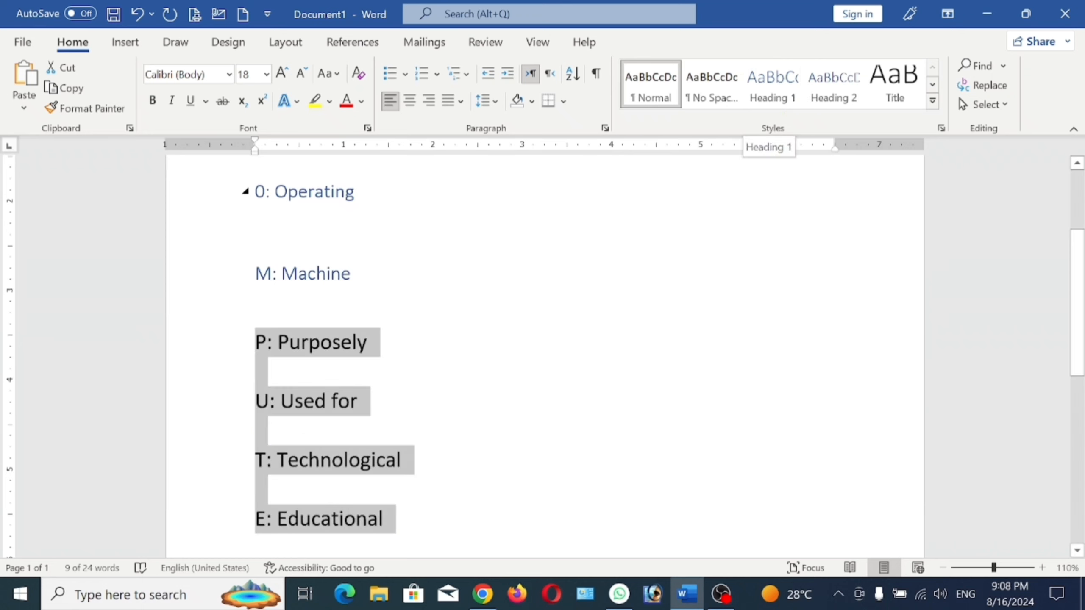
pyautogui.click(233, 42)
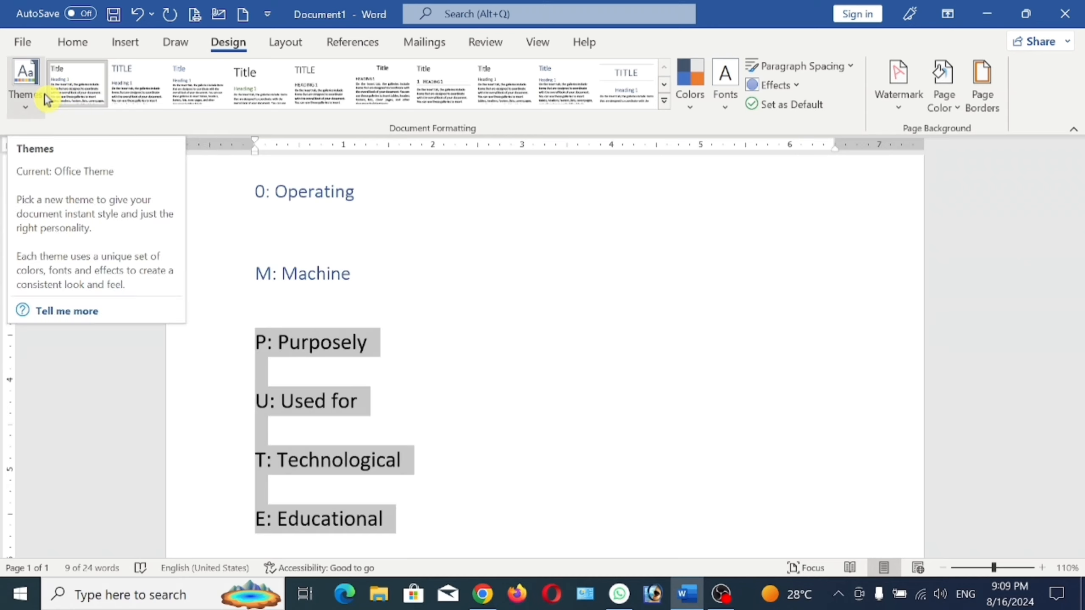
pyautogui.click(162, 431)
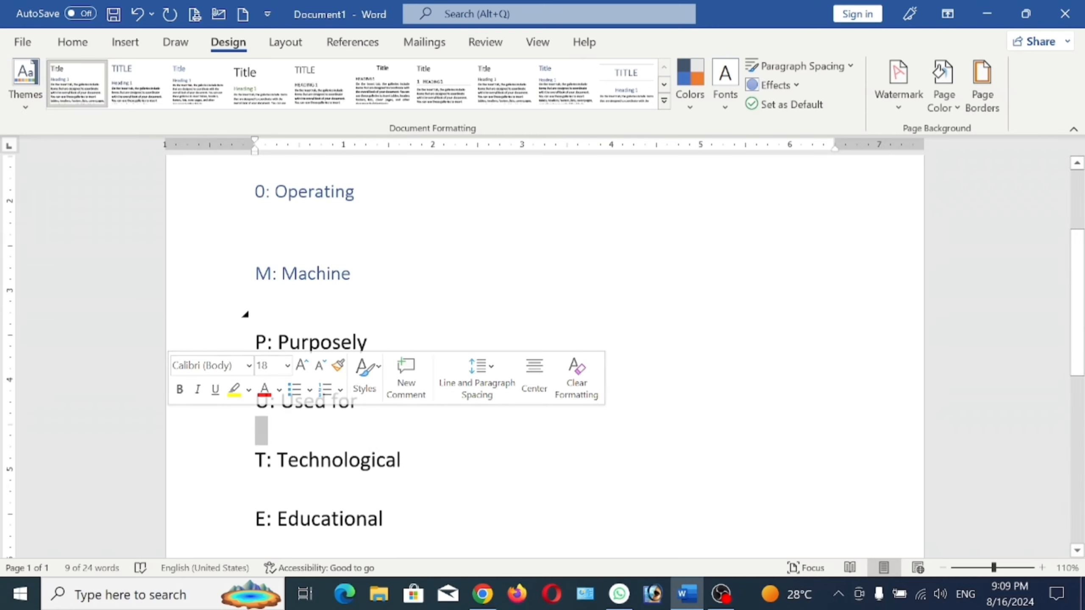
pyautogui.click(292, 319)
pyautogui.moveTo(256, 343); pyautogui.dragTo(380, 367)
pyautogui.click(381, 370)
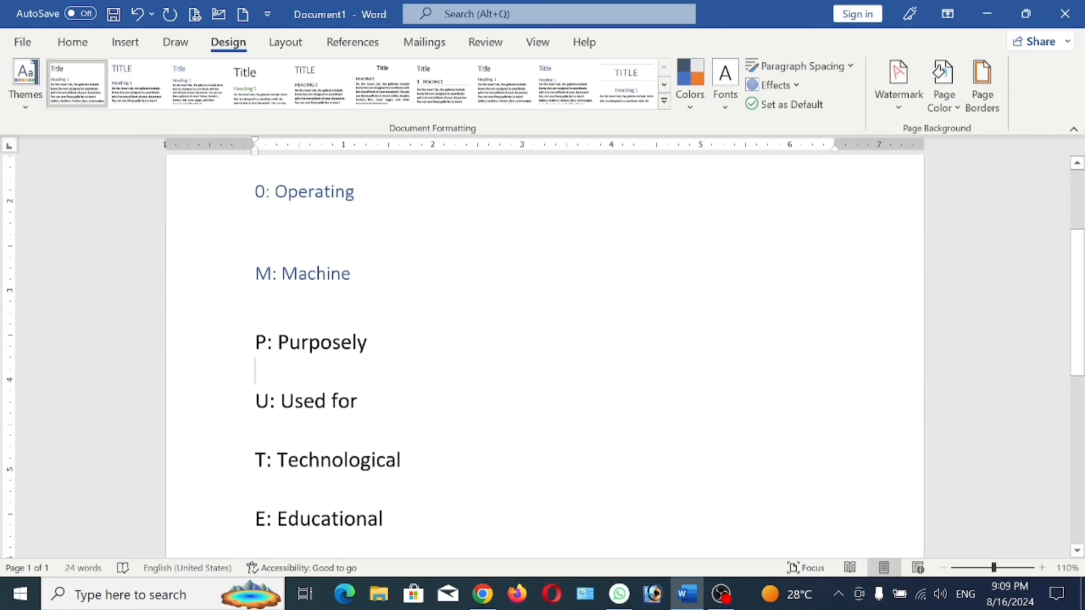
pyautogui.click(81, 42)
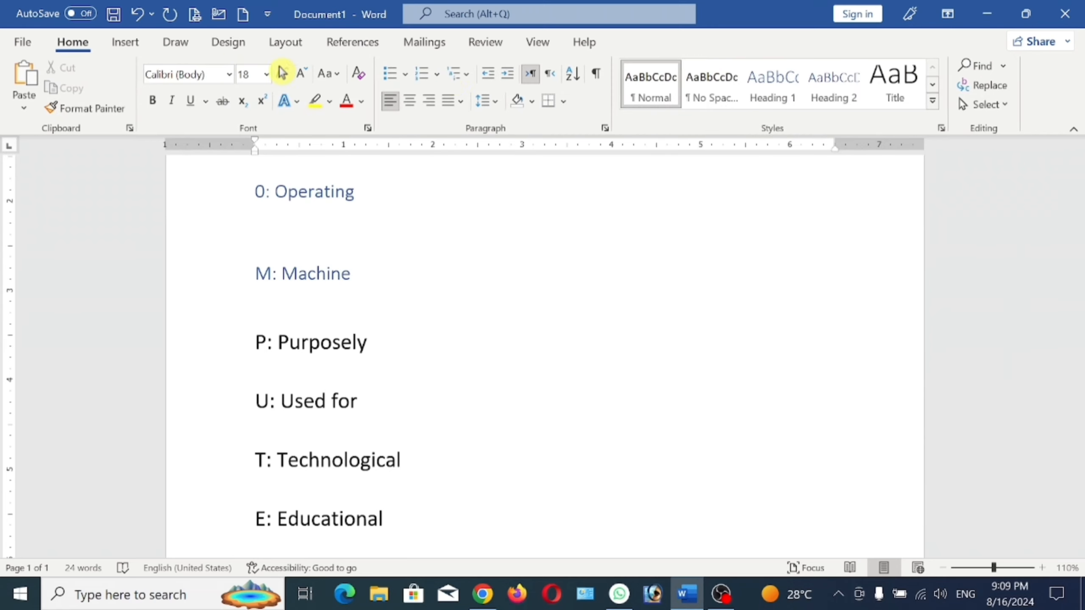
# Step: Apply the Heading 1 style to the "P: Purposely", "U: Used for" and "T: Technological" lines
pyautogui.click(772, 86)
pyautogui.click(144, 406)
pyautogui.click(765, 92)
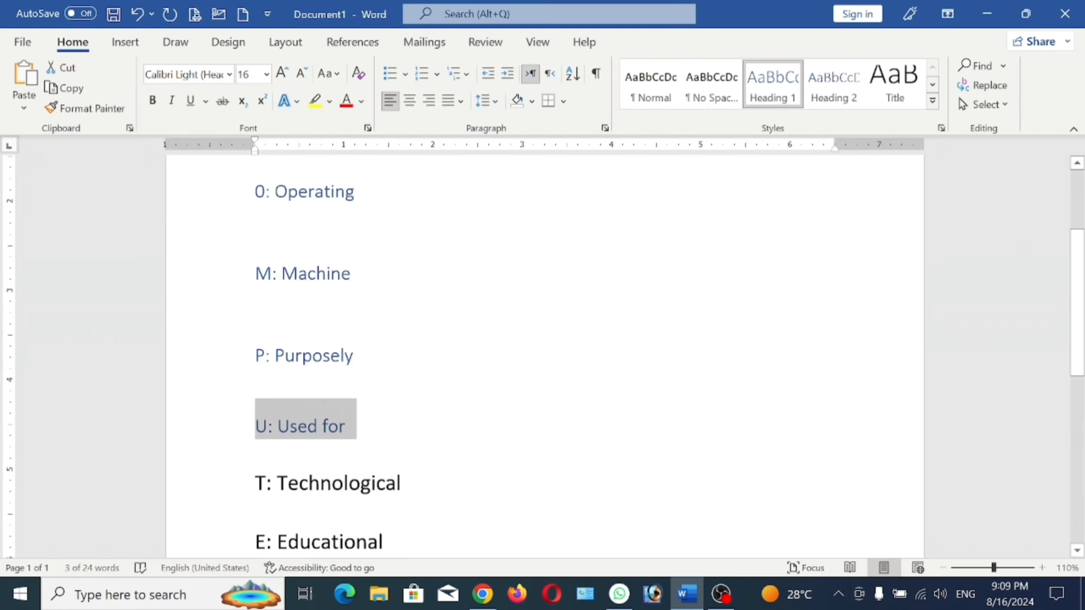
pyautogui.click(240, 483)
pyautogui.click(769, 90)
# Step: Apply the Heading 1 style to the "E: Educational" and "R: Research" lines, then return to the document's title
pyautogui.moveTo(1079, 301); pyautogui.dragTo(1080, 343)
pyautogui.click(234, 440)
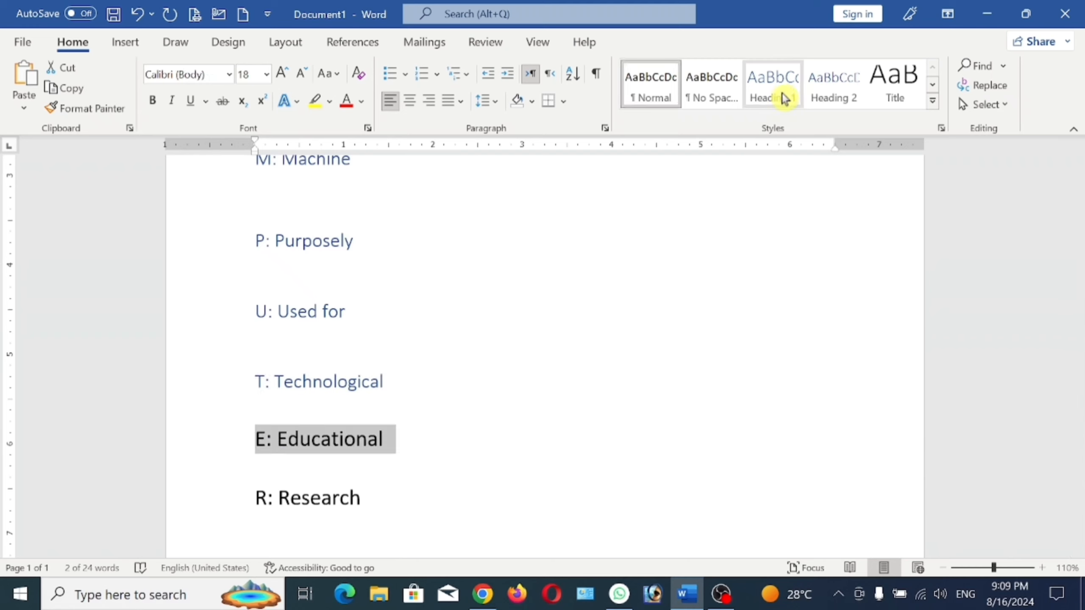
pyautogui.click(784, 97)
pyautogui.click(235, 509)
pyautogui.click(789, 97)
pyautogui.click(255, 337)
pyautogui.scroll(5, 255, 338)
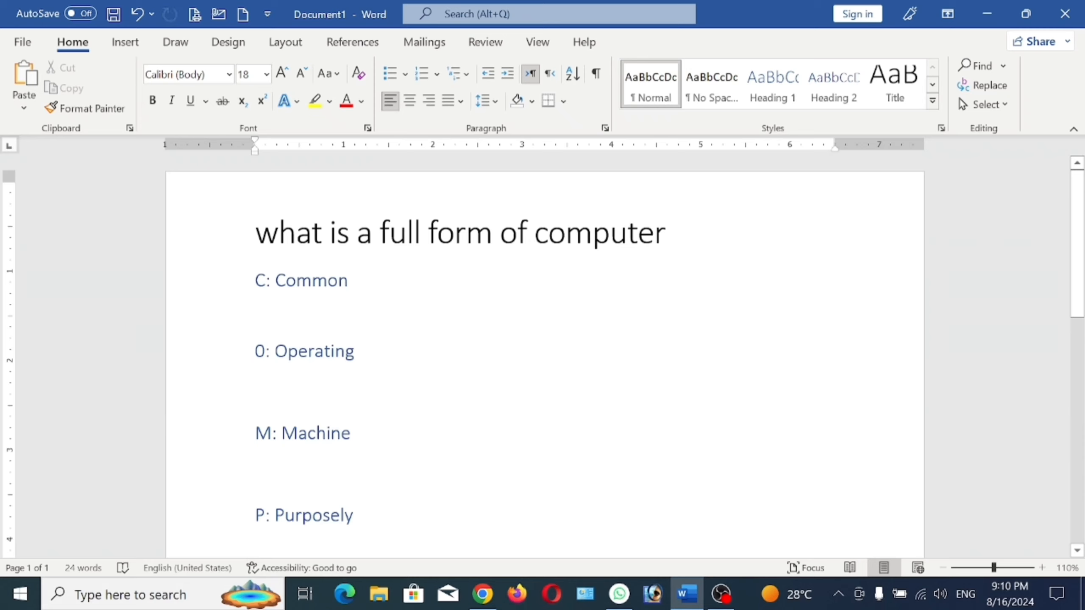
# Step: Preview the built-in document themes on the styled list and apply the Office theme
pyautogui.click(219, 51)
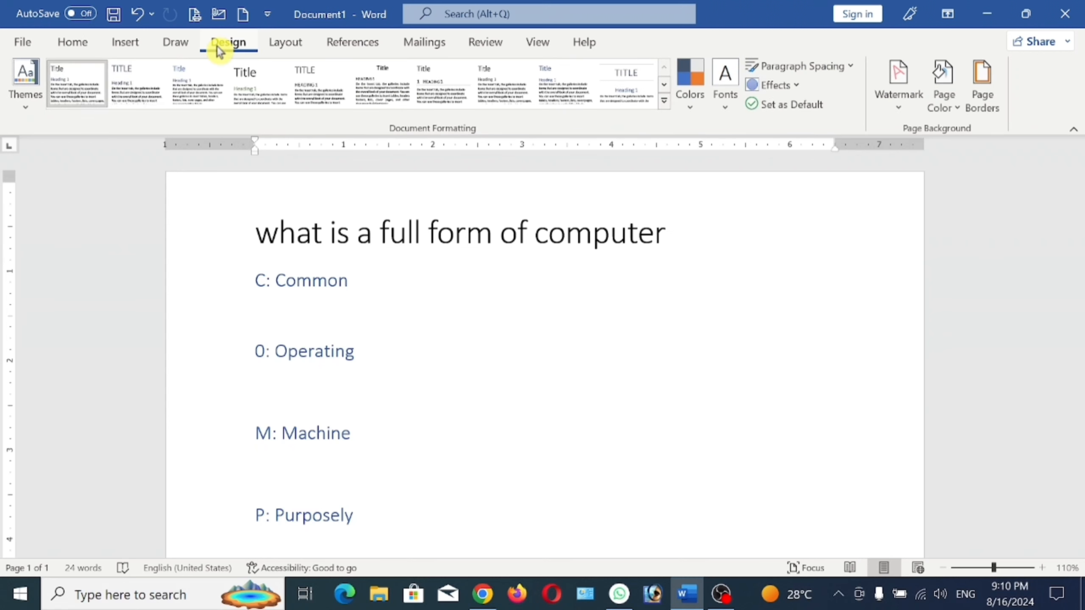
pyautogui.click(36, 96)
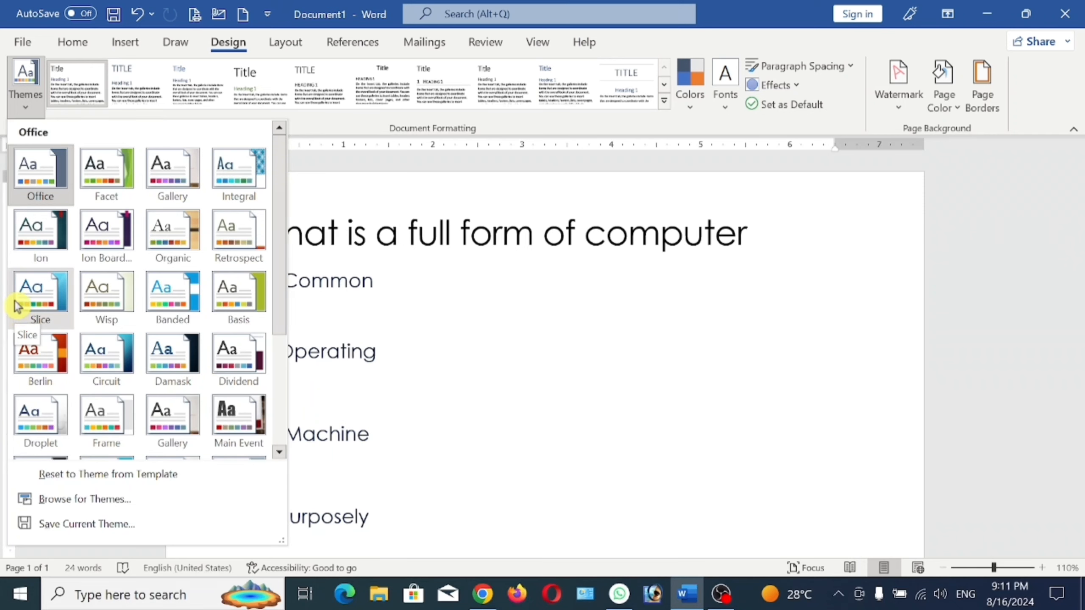
pyautogui.moveTo(283, 247); pyautogui.dragTo(290, 356)
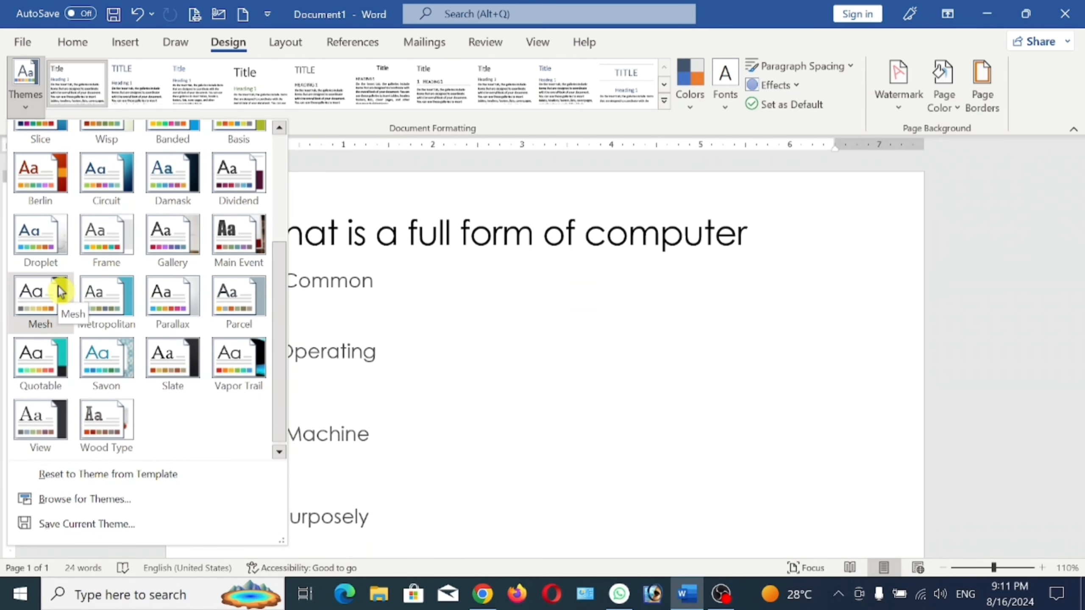
pyautogui.scroll(3, 62, 286)
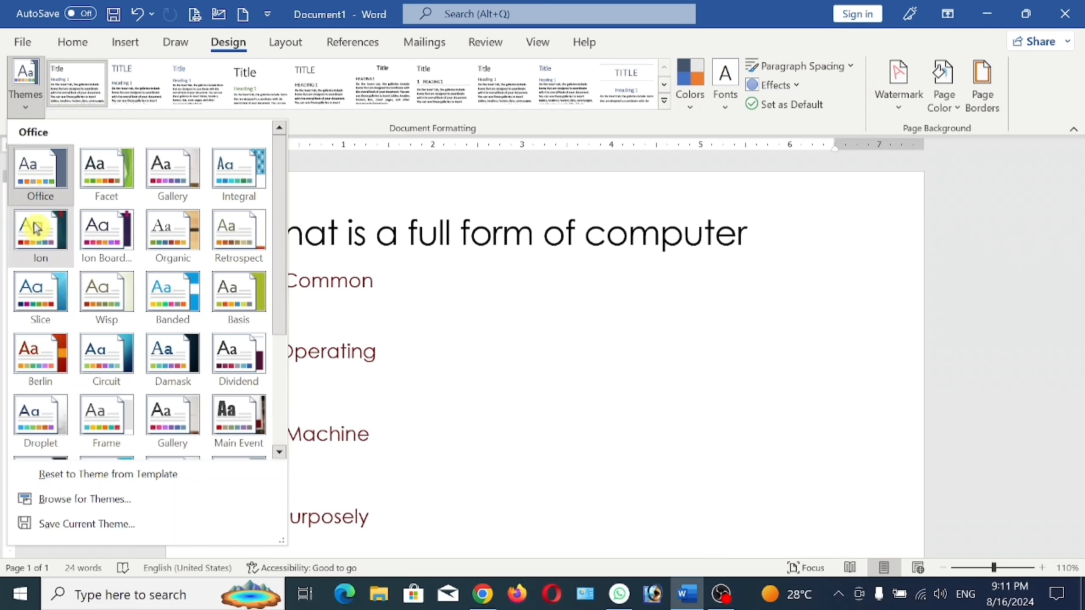
pyautogui.click(46, 181)
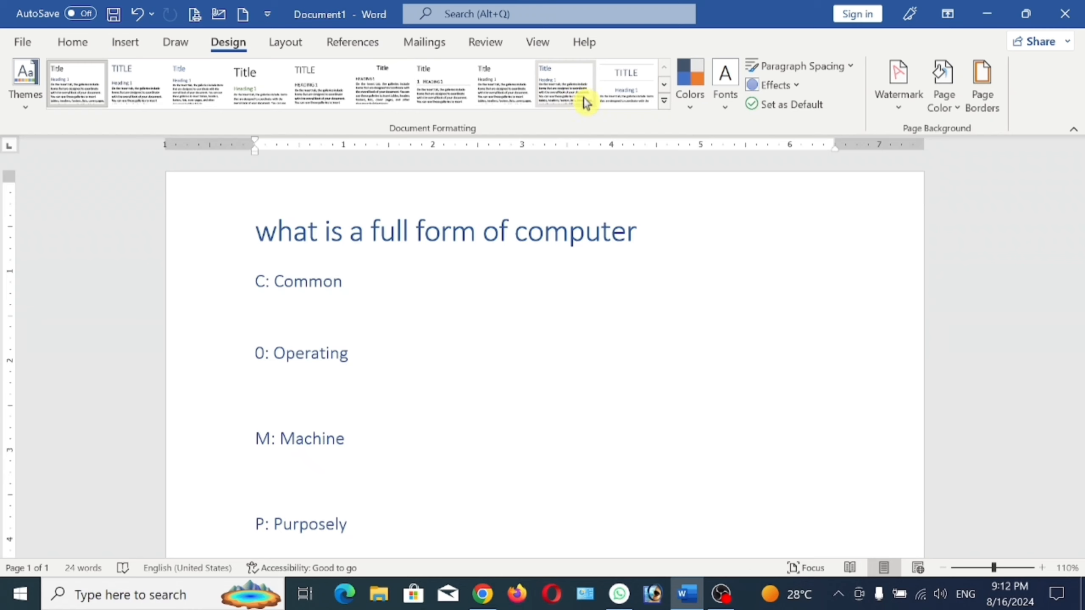
# Step: Try a capitalized built-in style set on the document, then apply the Shaded style set instead
pyautogui.click(664, 106)
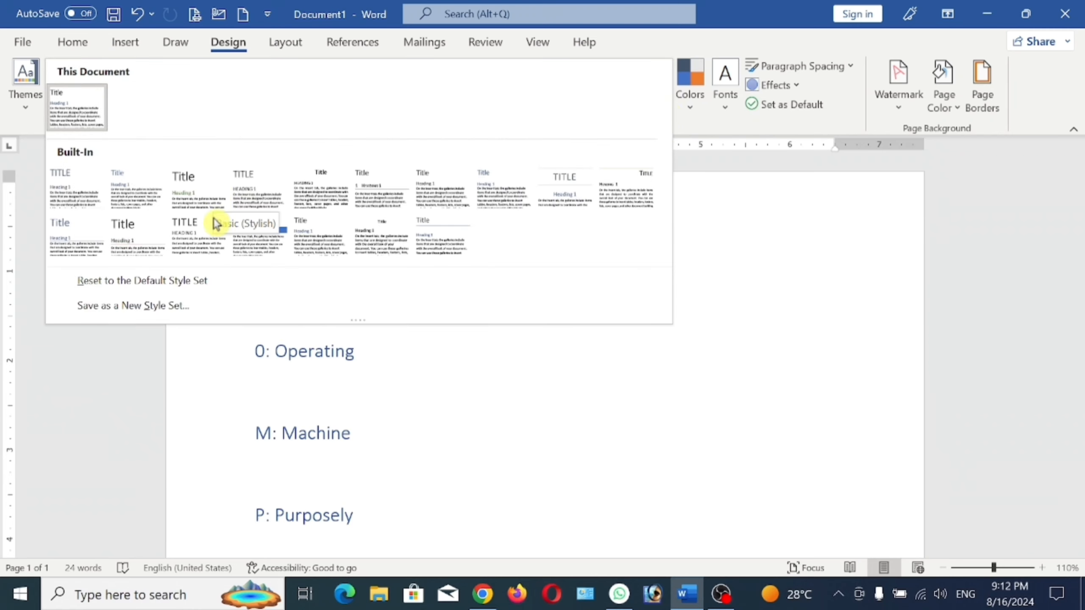
pyautogui.click(199, 236)
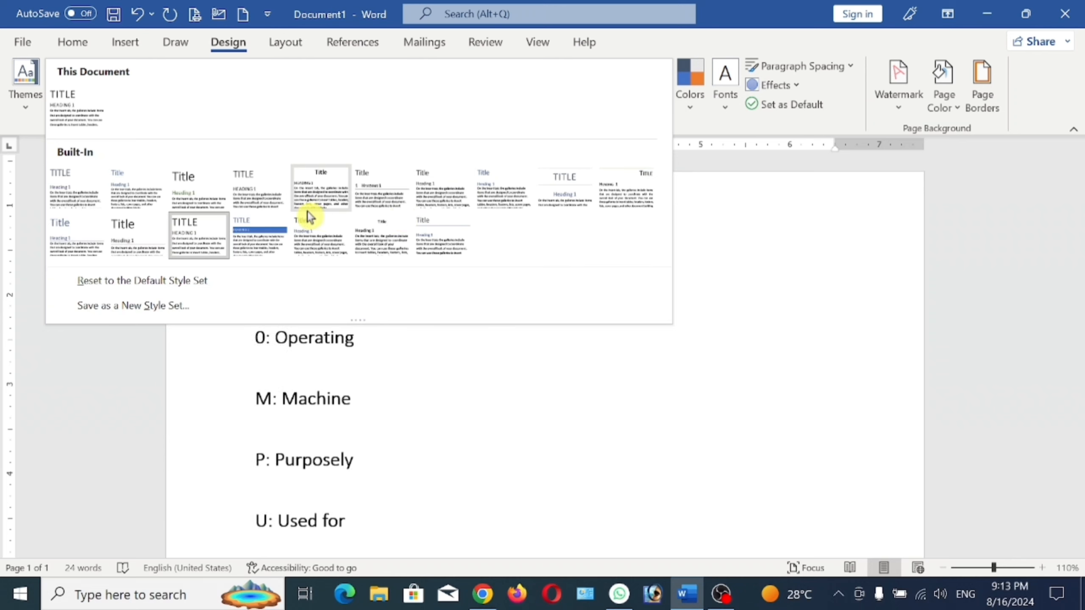
pyautogui.click(270, 234)
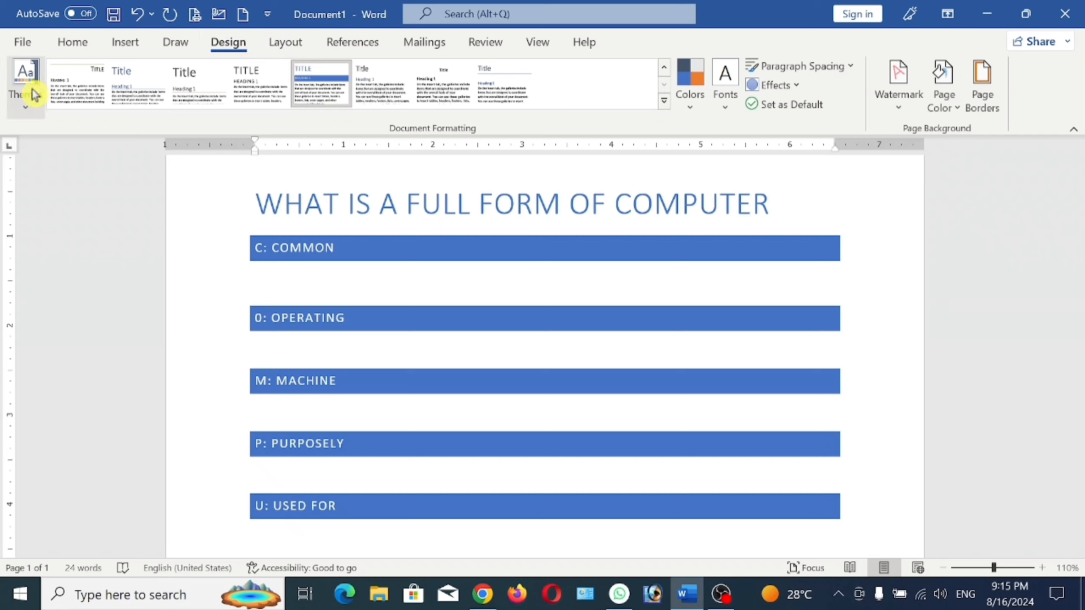
pyautogui.click(77, 51)
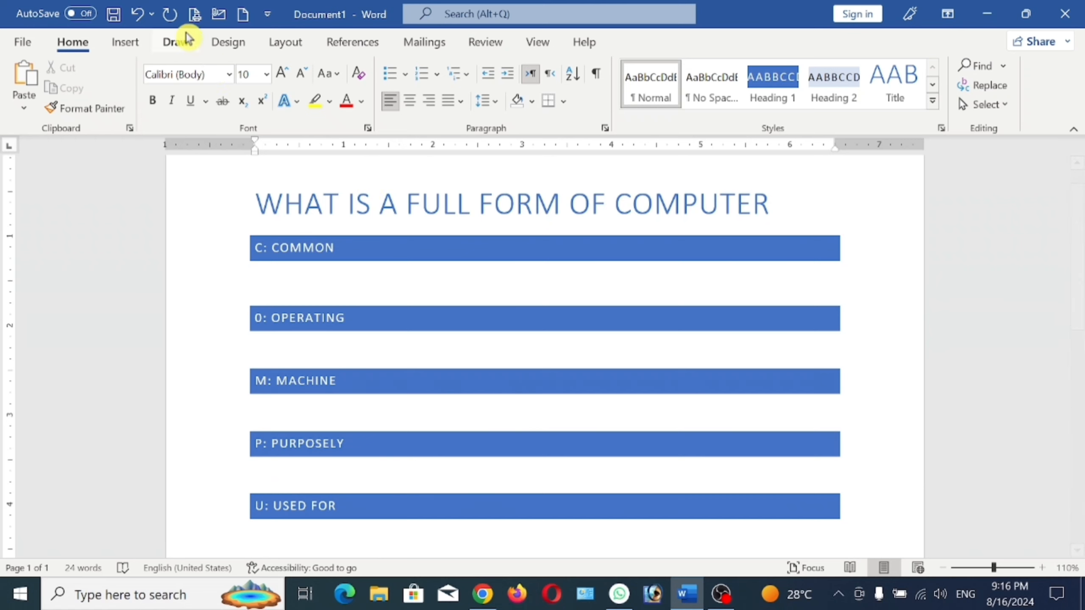
pyautogui.click(228, 41)
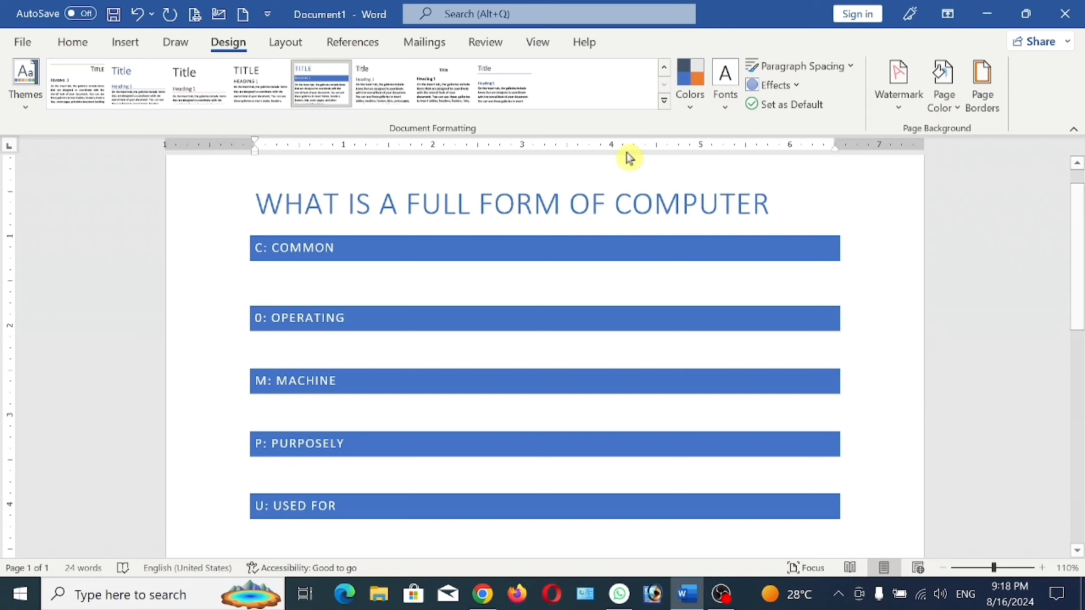
# Step: Preview the theme color sets and apply Violet II to the document
pyautogui.click(690, 109)
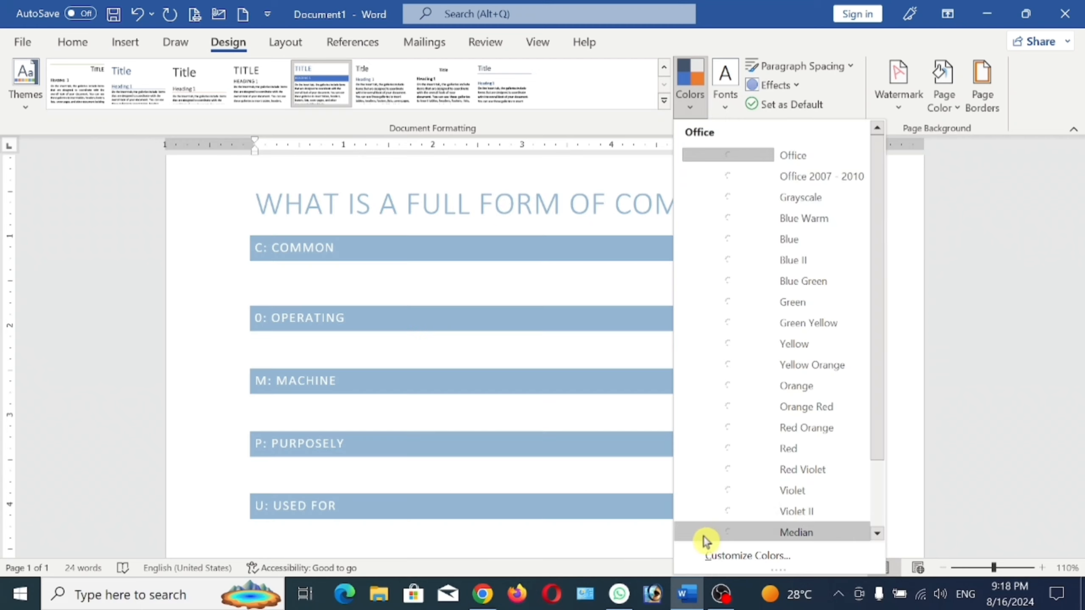
pyautogui.scroll(-2, 707, 515)
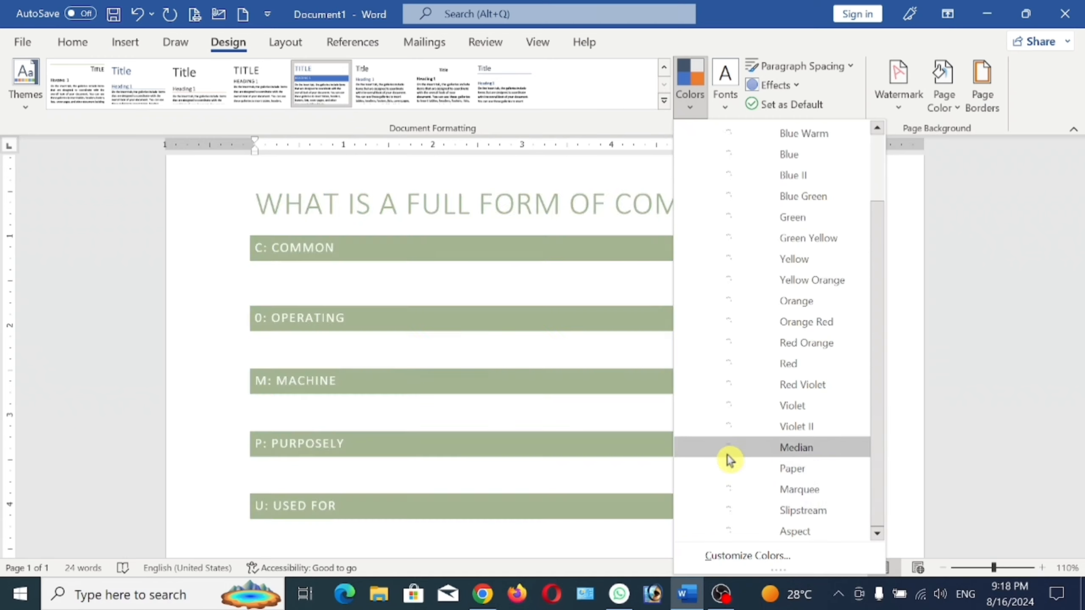
pyautogui.scroll(2, 727, 453)
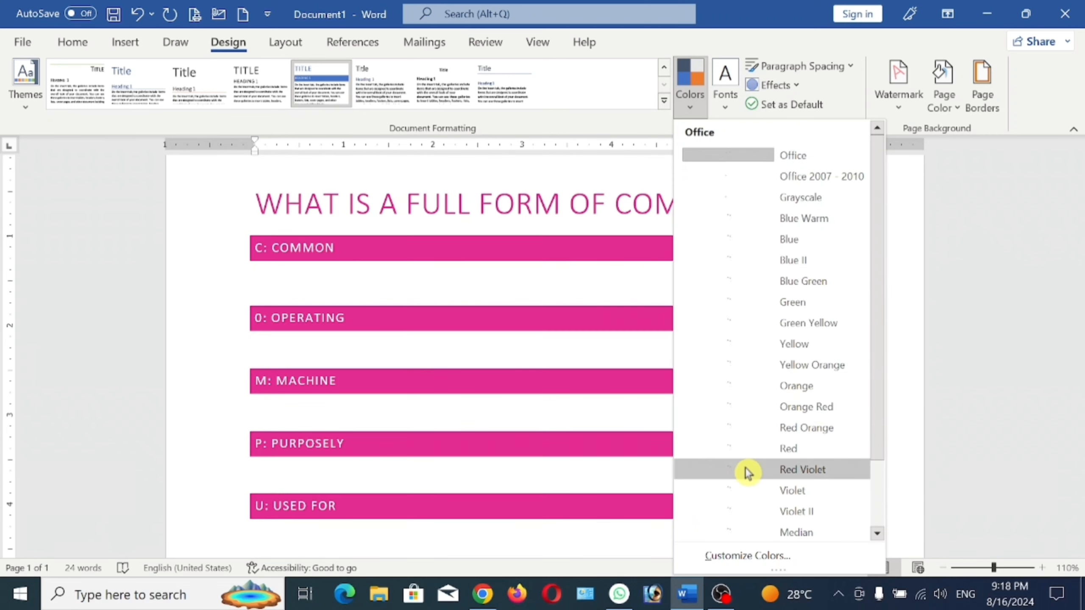
pyautogui.scroll(-2, 717, 433)
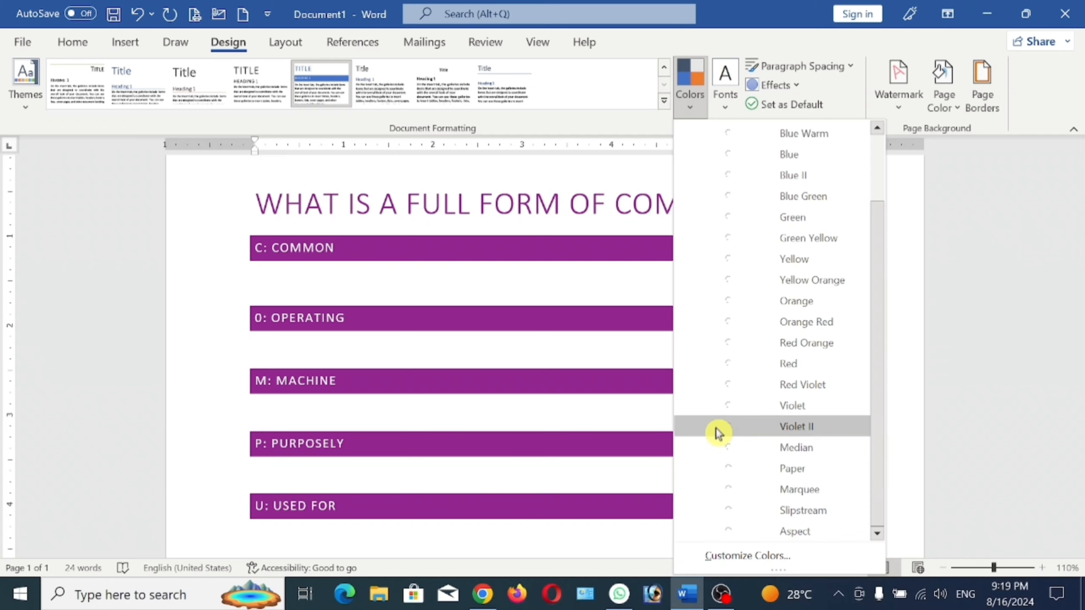
pyautogui.click(717, 433)
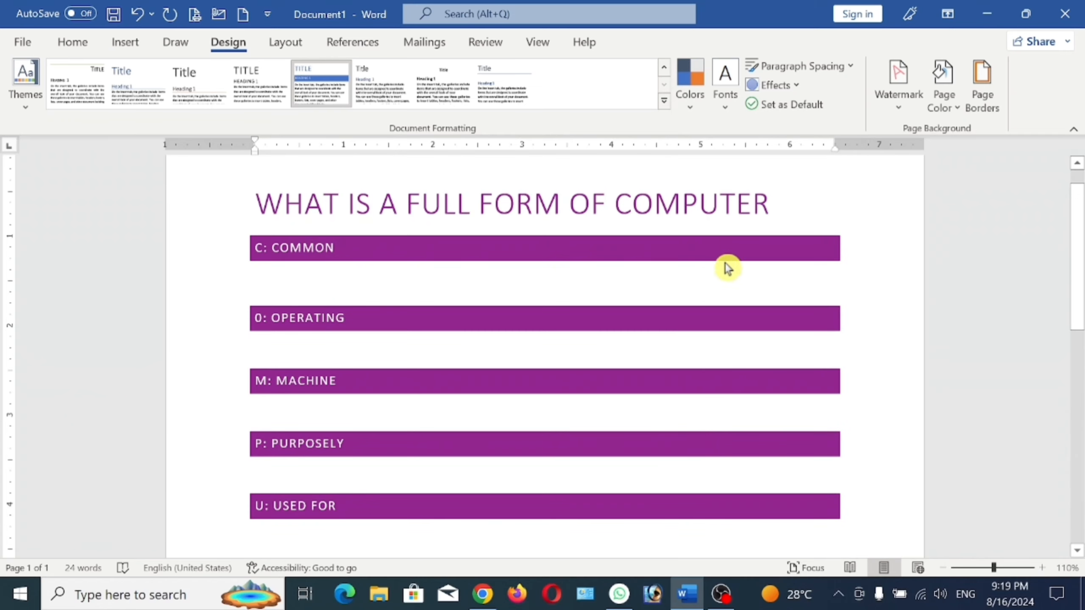
# Step: Preview the theme font sets and apply Office 2007 - 2010 to the document
pyautogui.click(728, 114)
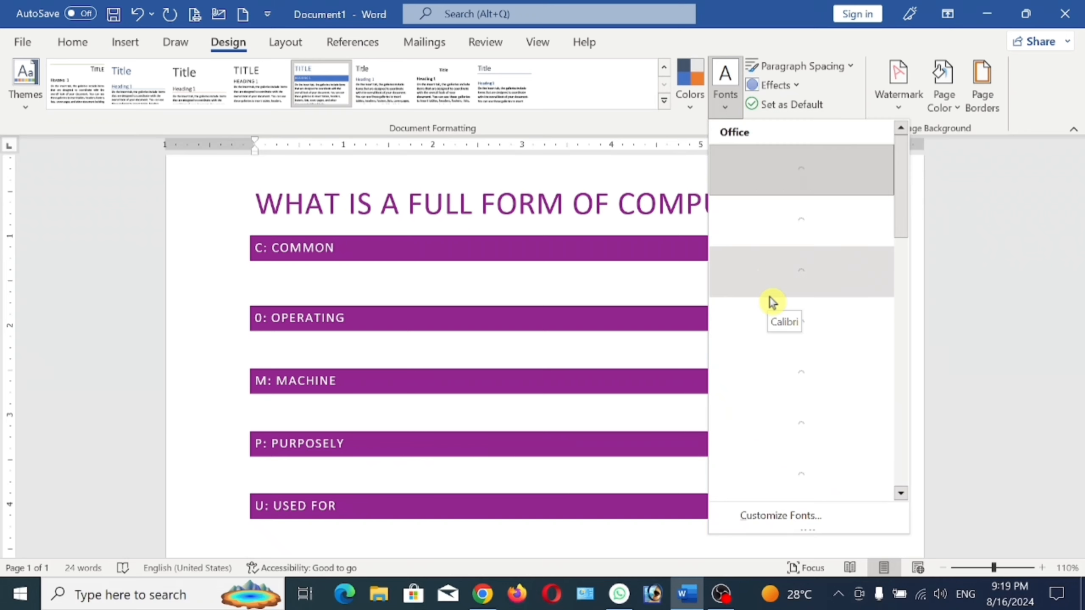
pyautogui.scroll(-3, 773, 317)
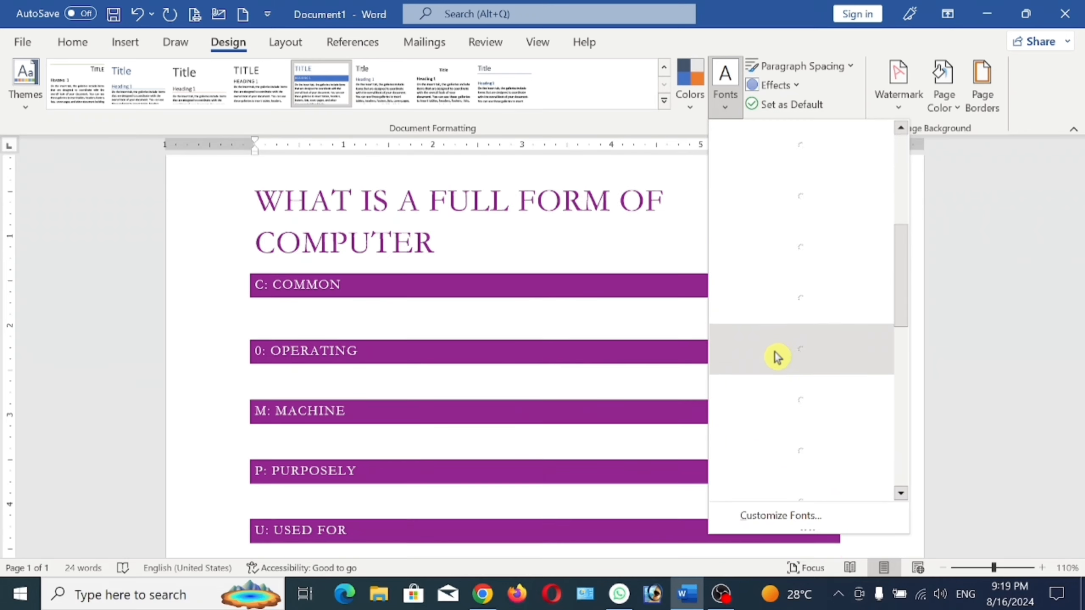
pyautogui.scroll(-5, 763, 451)
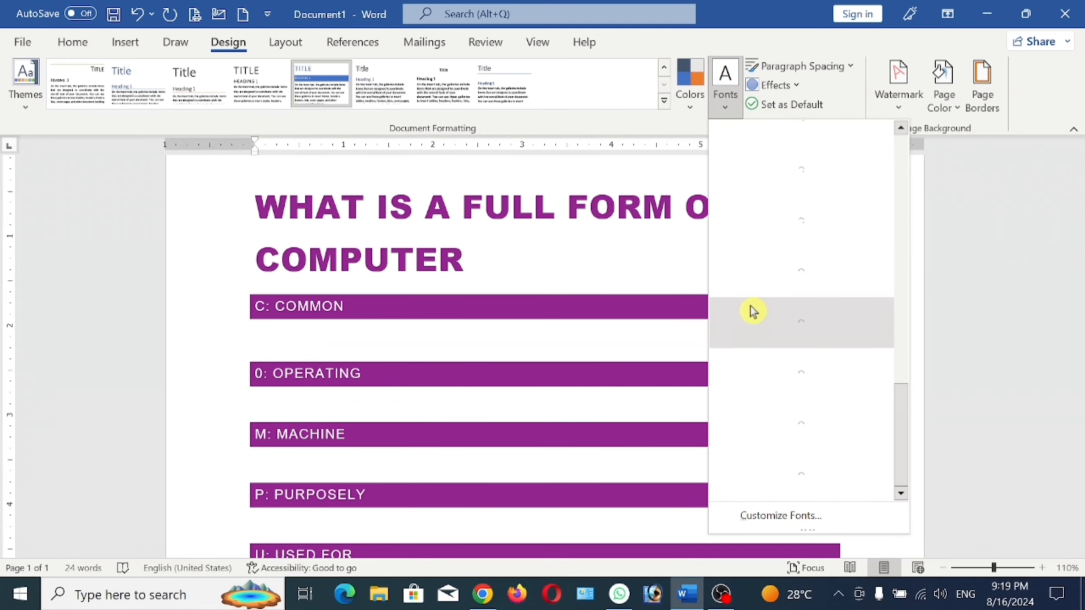
pyautogui.scroll(5, 773, 211)
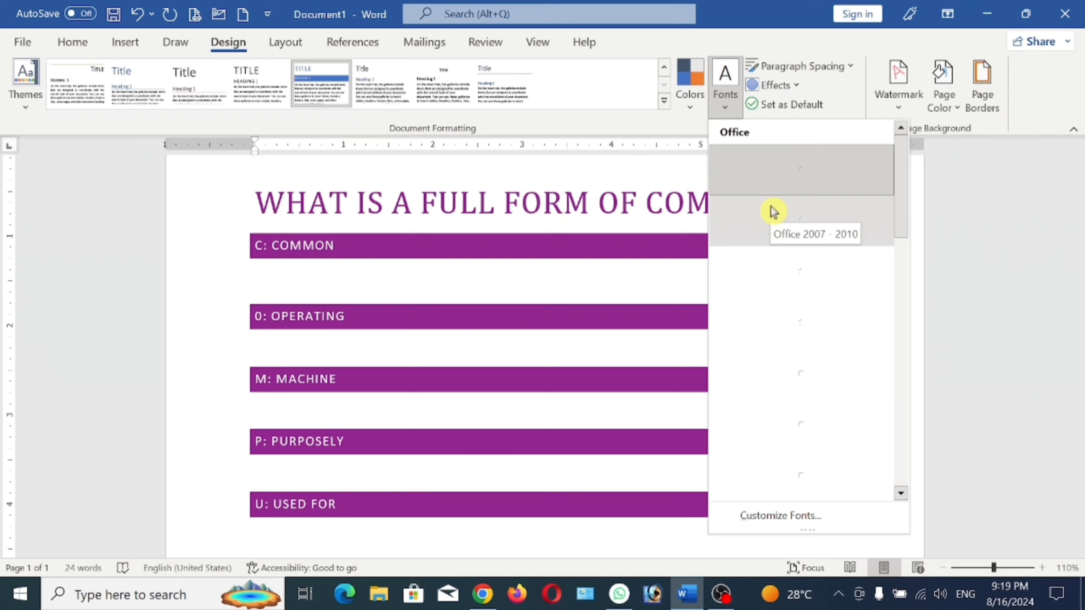
pyautogui.click(774, 211)
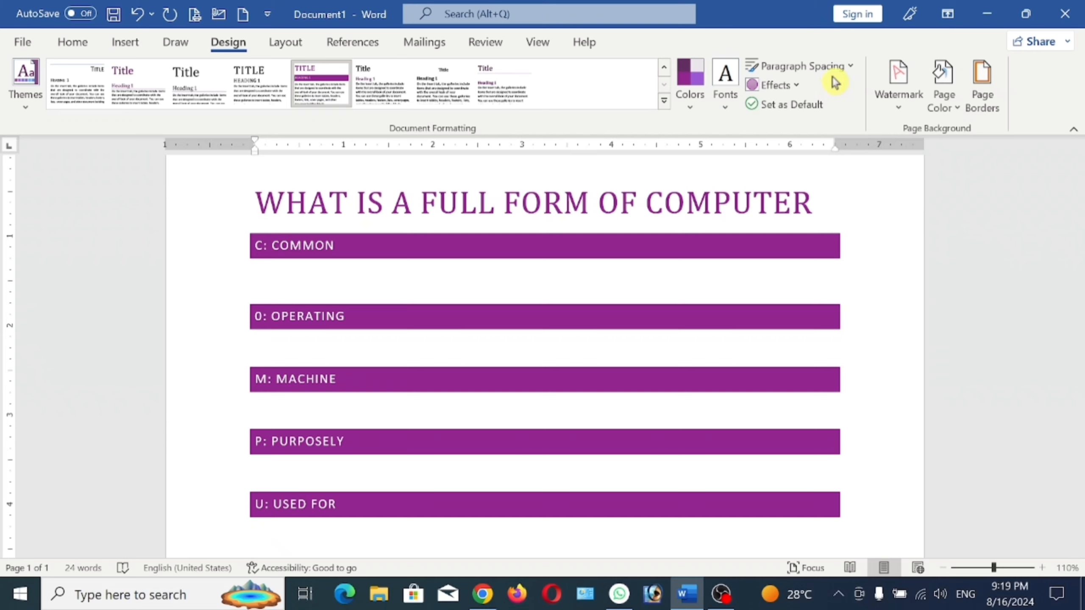
# Step: Open the document's paragraph spacing options
pyautogui.click(848, 73)
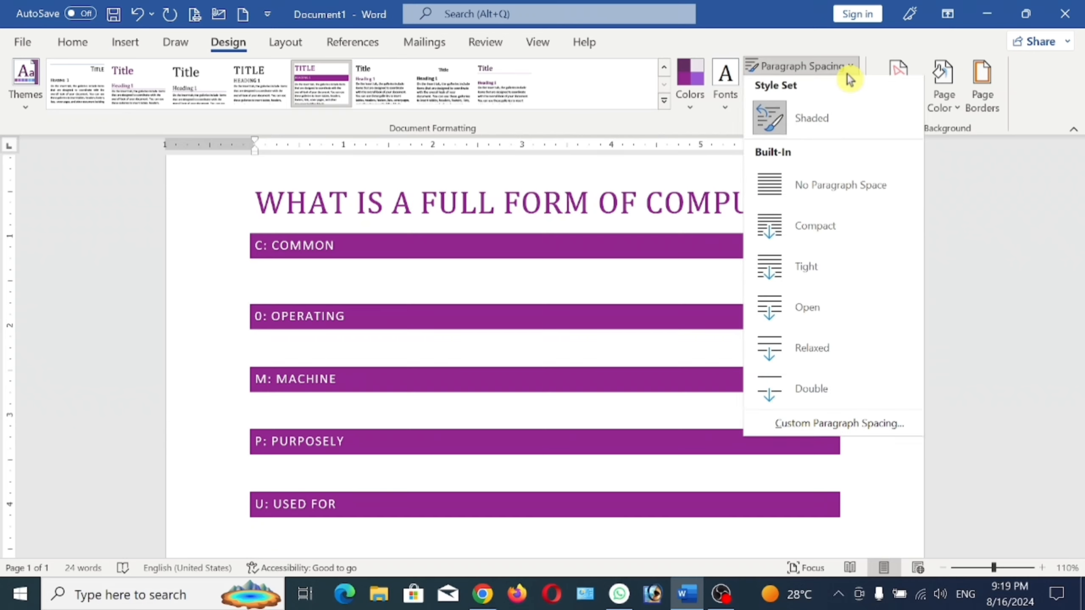